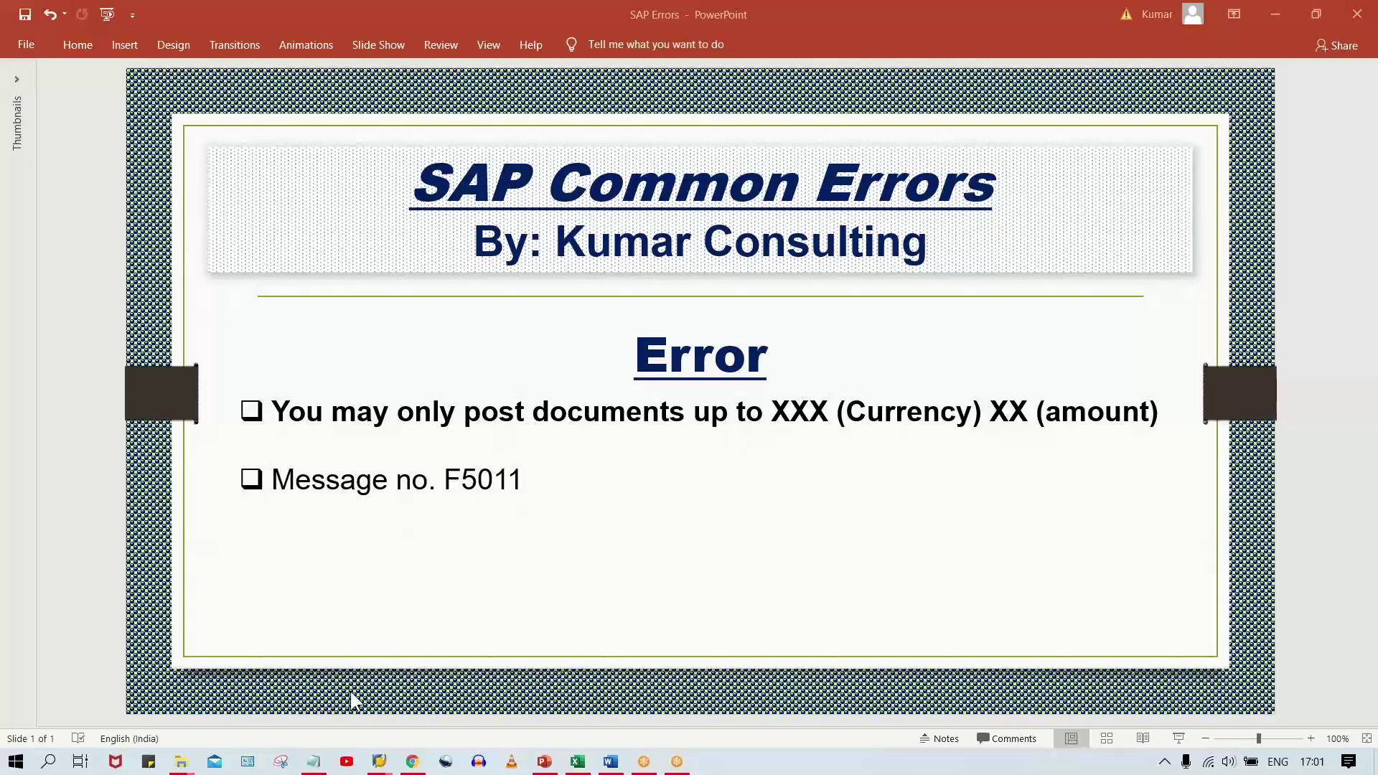
- Start FB50 from SAP Easy Access and set the document date to 02.11.2020
mouse_move(379, 761)
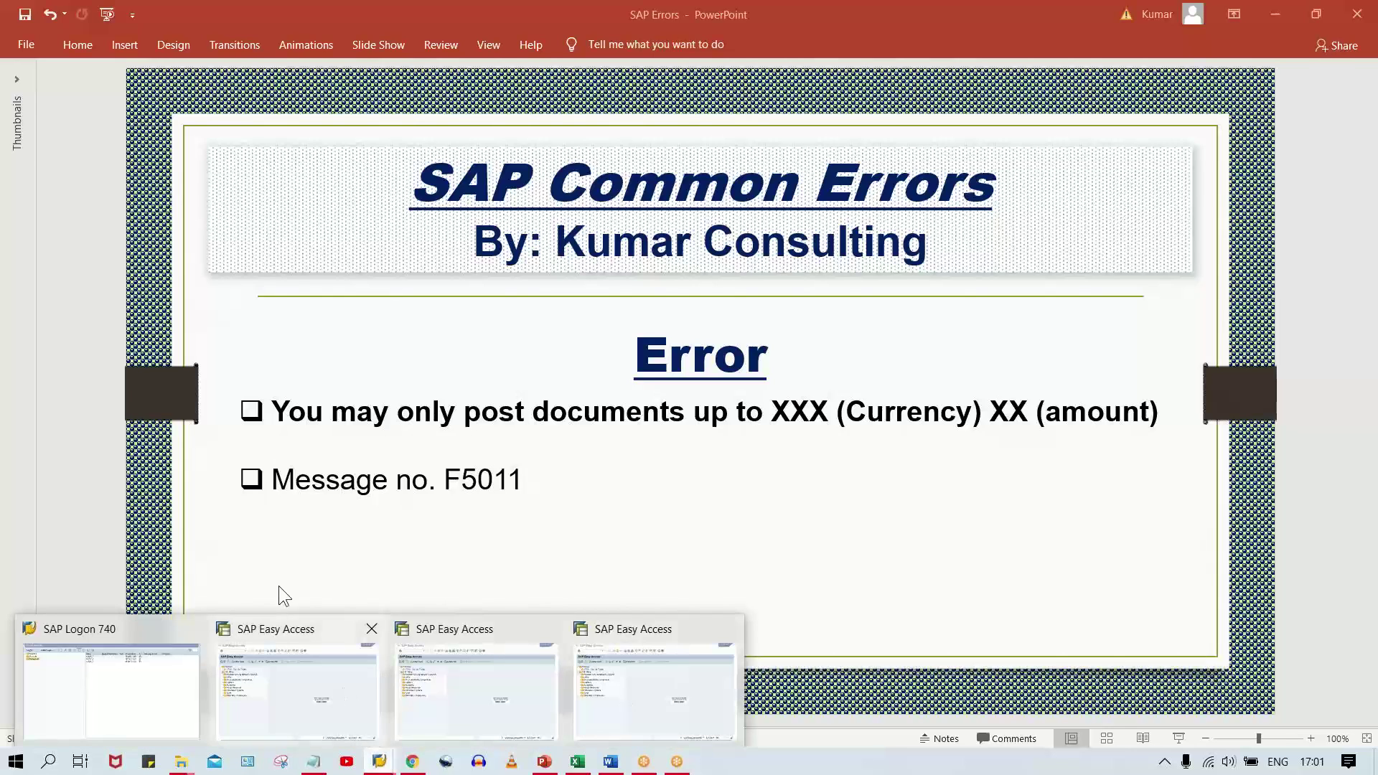
left_click(280, 628)
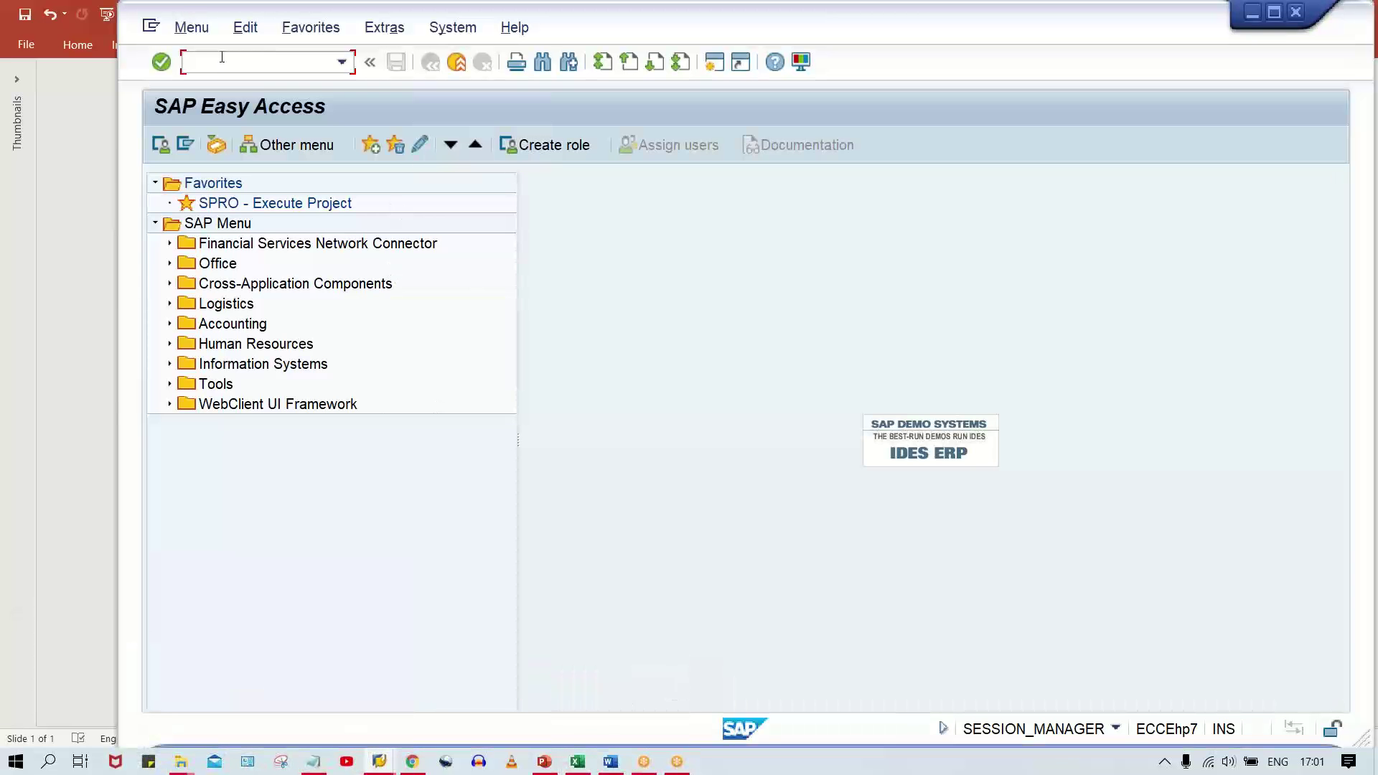
type("/nfb50")
key("Return")
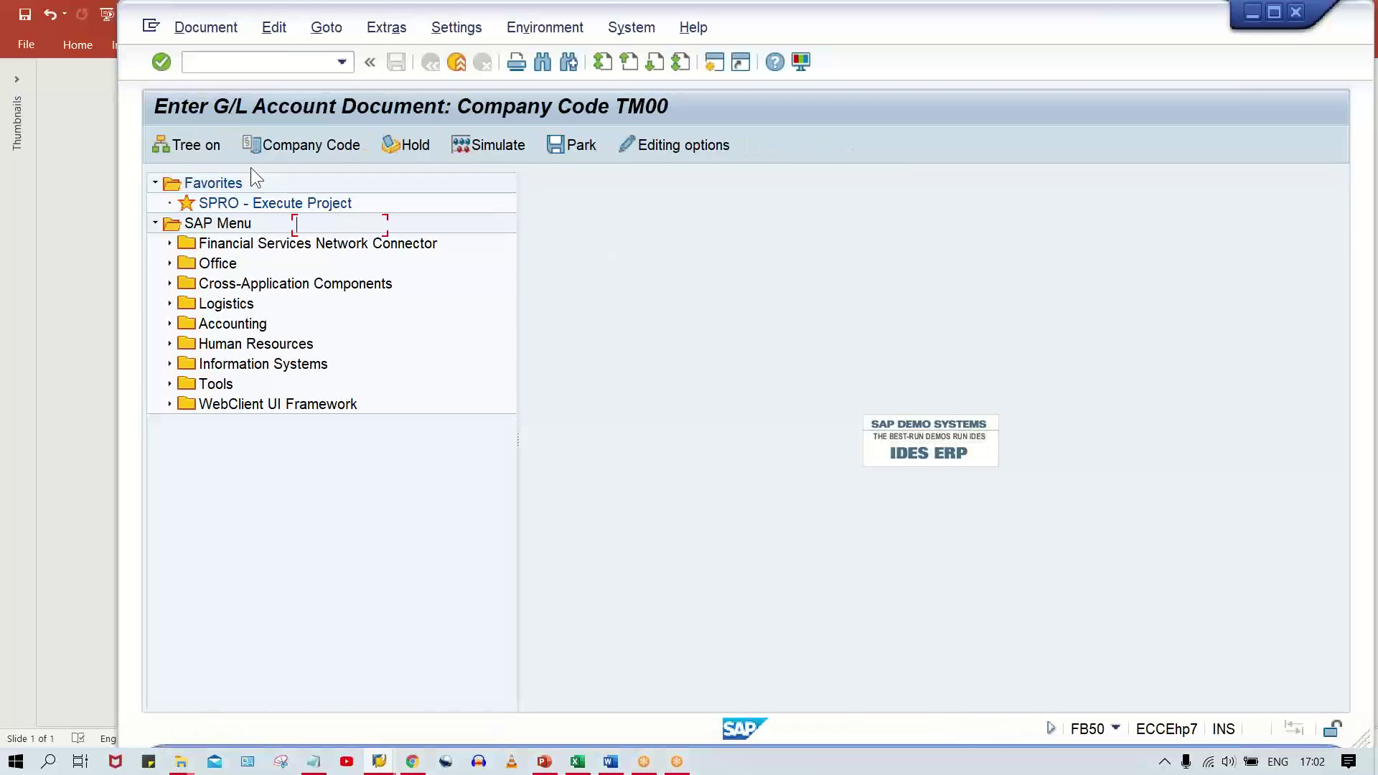
left_click(339, 226)
left_click(343, 247)
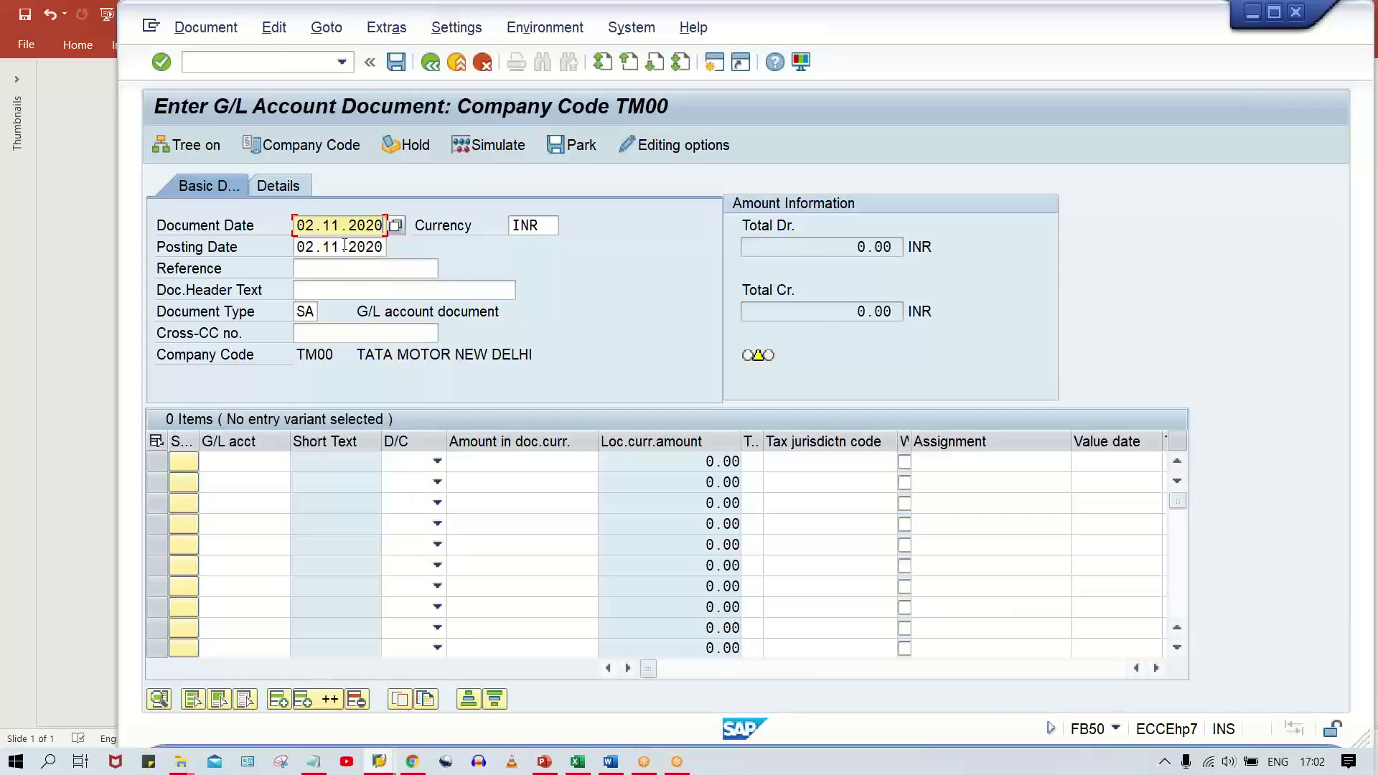
- Enter line items: account 4000 as debit 500 and account 1000 as credit
left_click(264, 467)
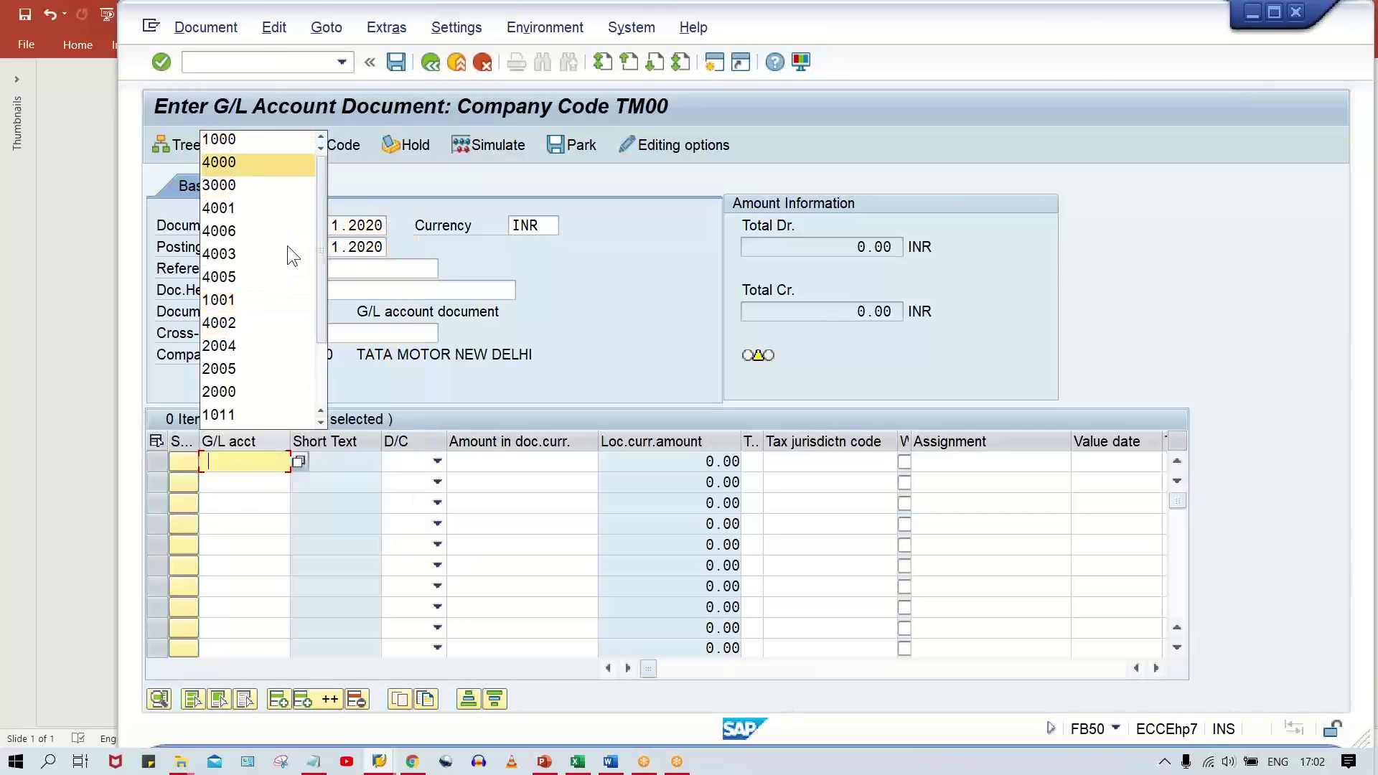
key("Return")
left_click(228, 483)
type("1000")
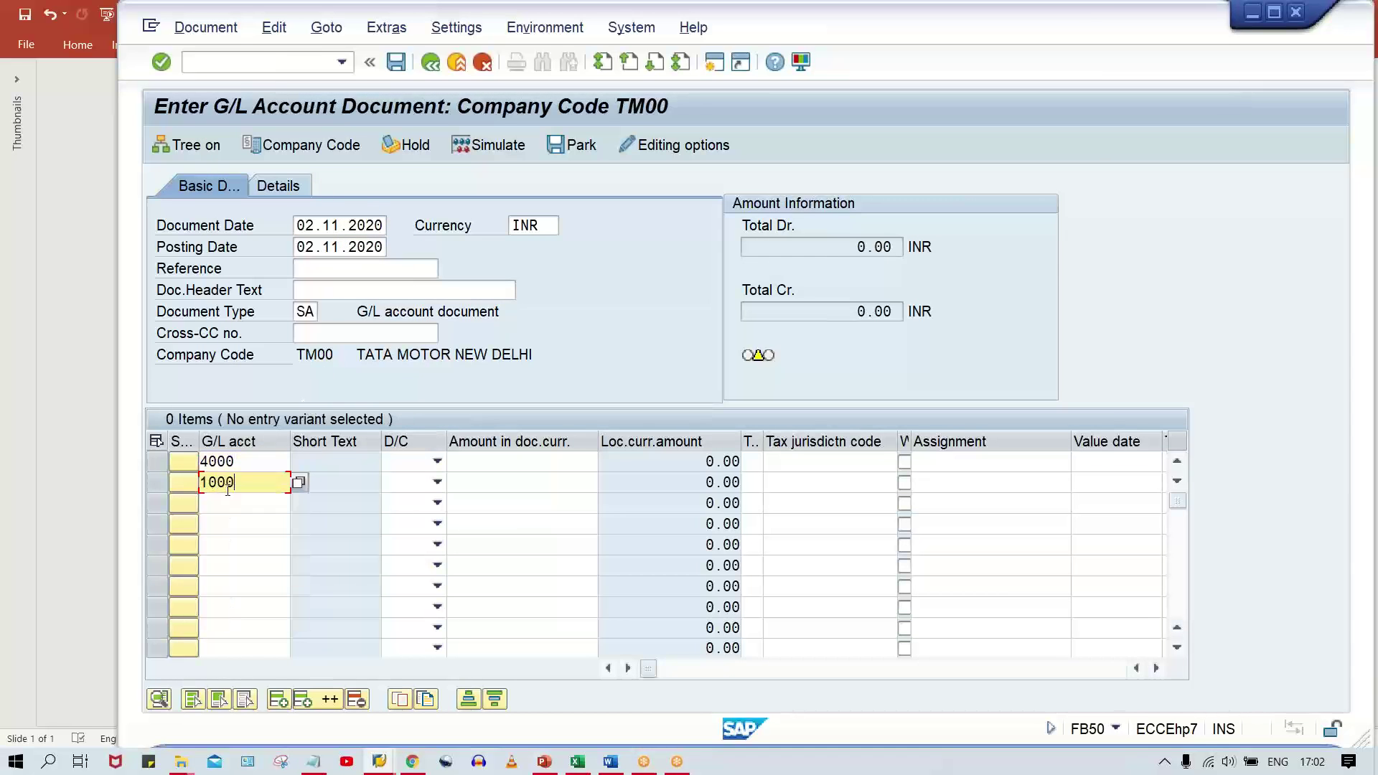
key("Tab")
key("c")
key("Up")
key("d")
key("Tab")
type("500")
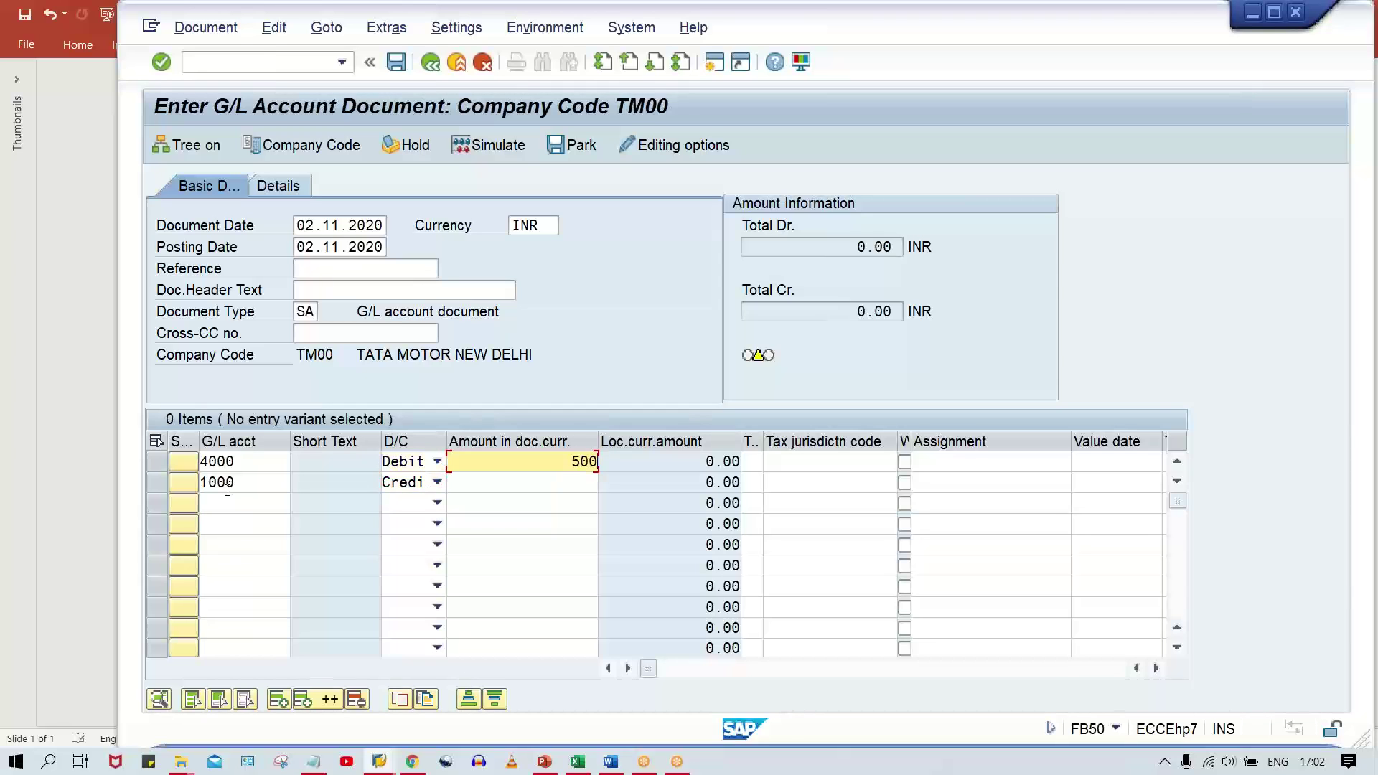
key("Down")
- Enter 500 as the credit amount and validate, triggering the INR 200.00 posting-limit error
type("500")
key("Return")
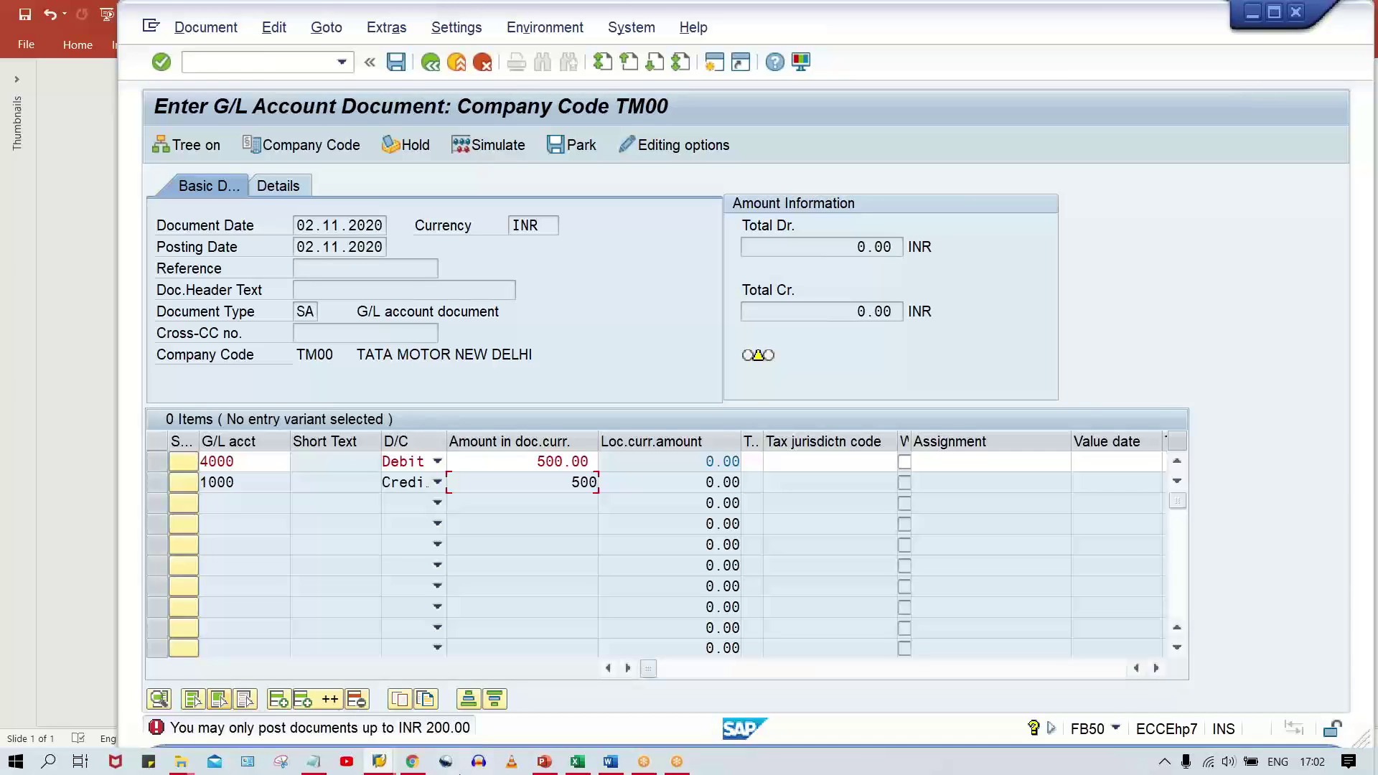
- Read the F5011 diagnosis and user-group-limit procedure in the Performance Assistant, then close it
left_click(339, 718)
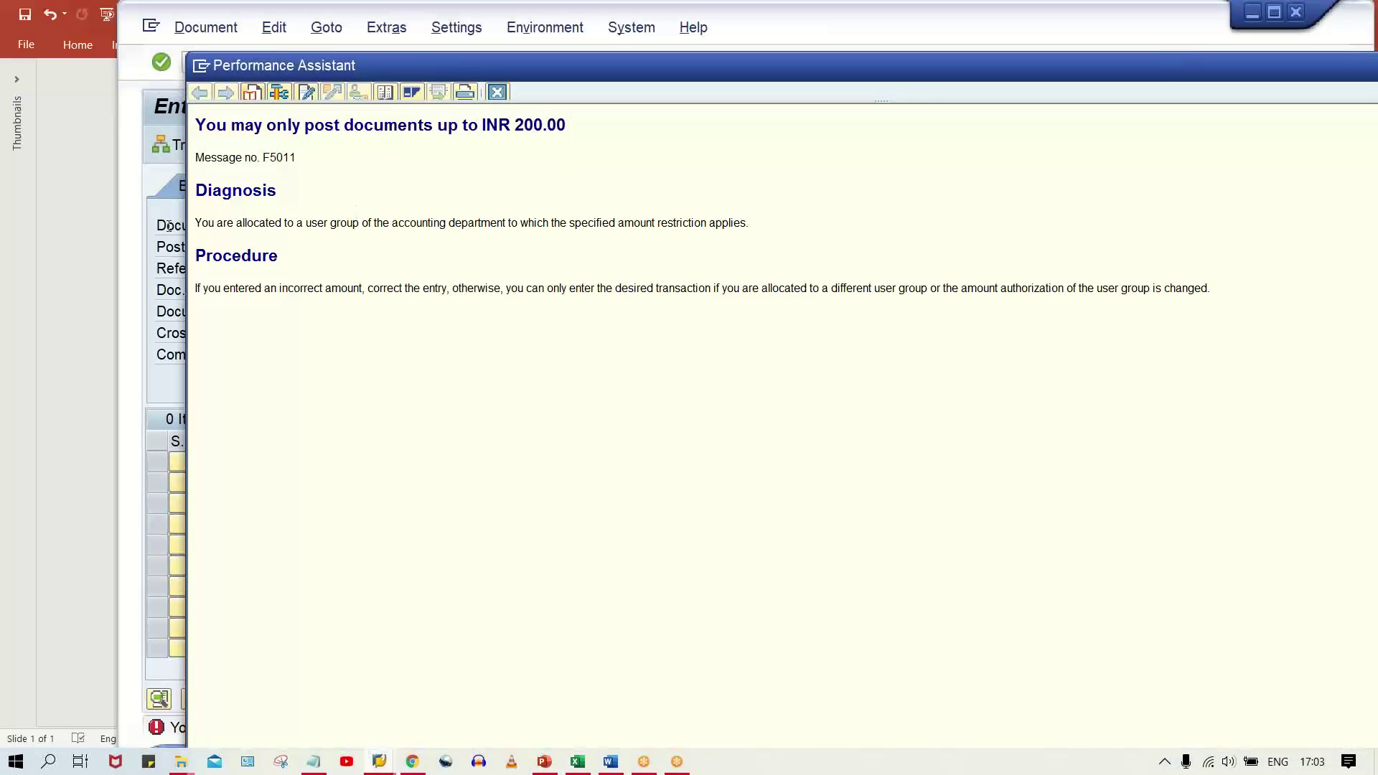
left_click_drag(204, 226, 718, 219)
left_click_drag(224, 291, 982, 295)
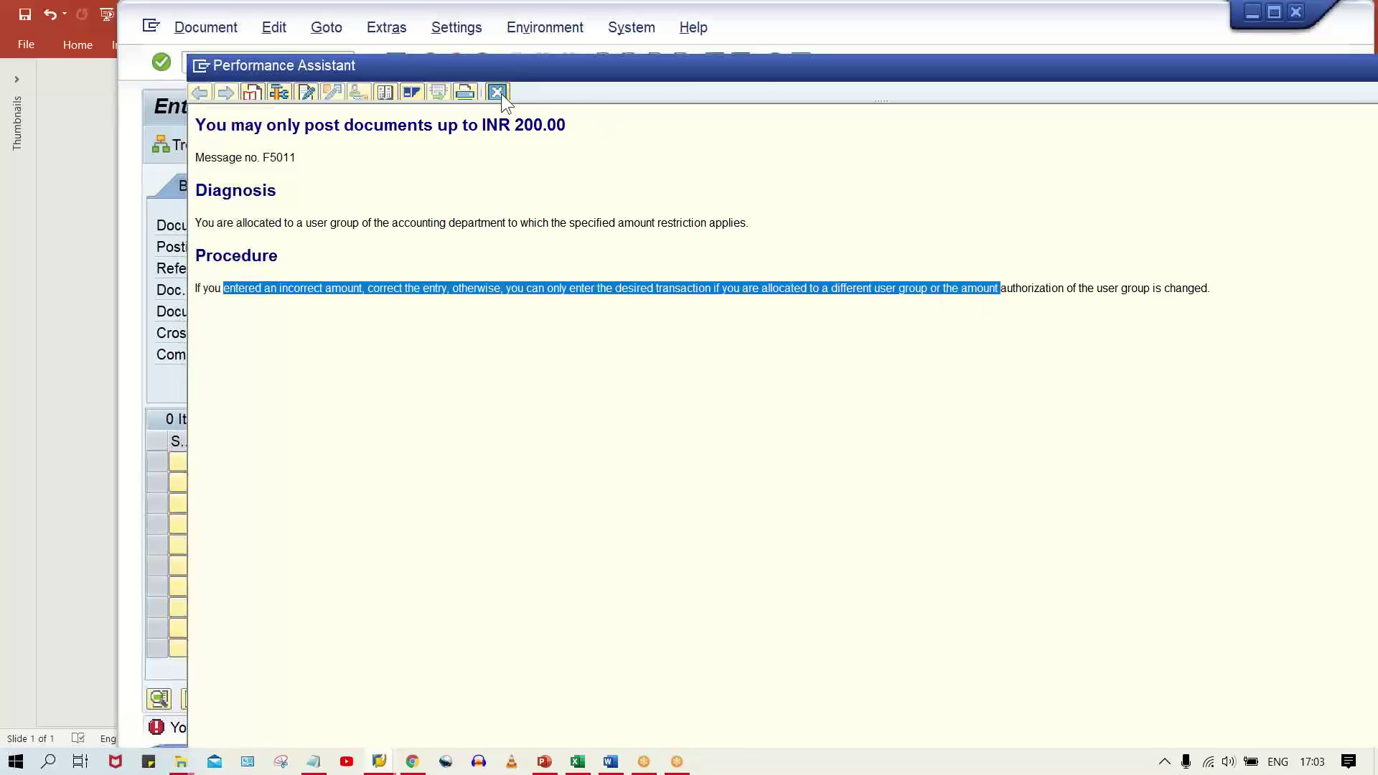
left_click(499, 94)
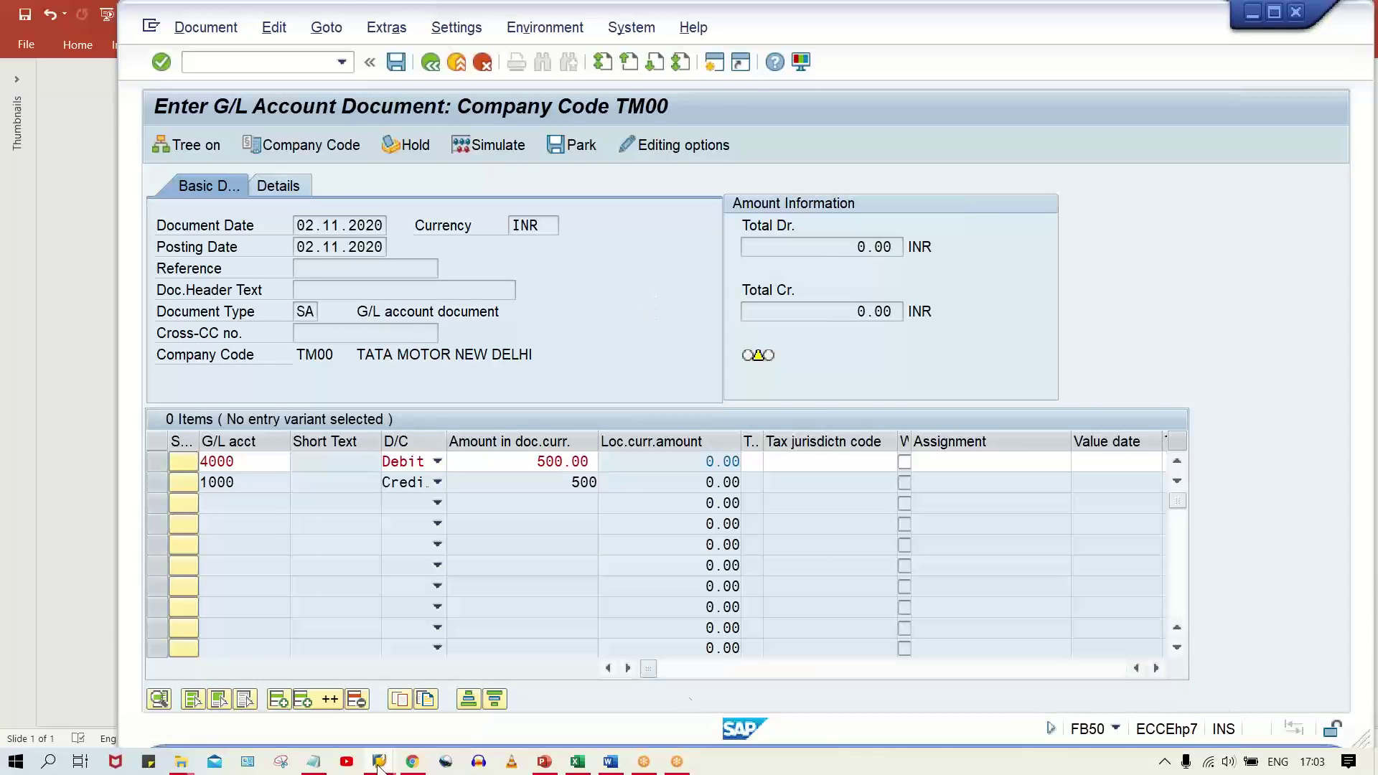
- Switch to SAP Easy Access and run transaction OBA4 for user tolerance groups
mouse_move(379, 762)
left_click(459, 662)
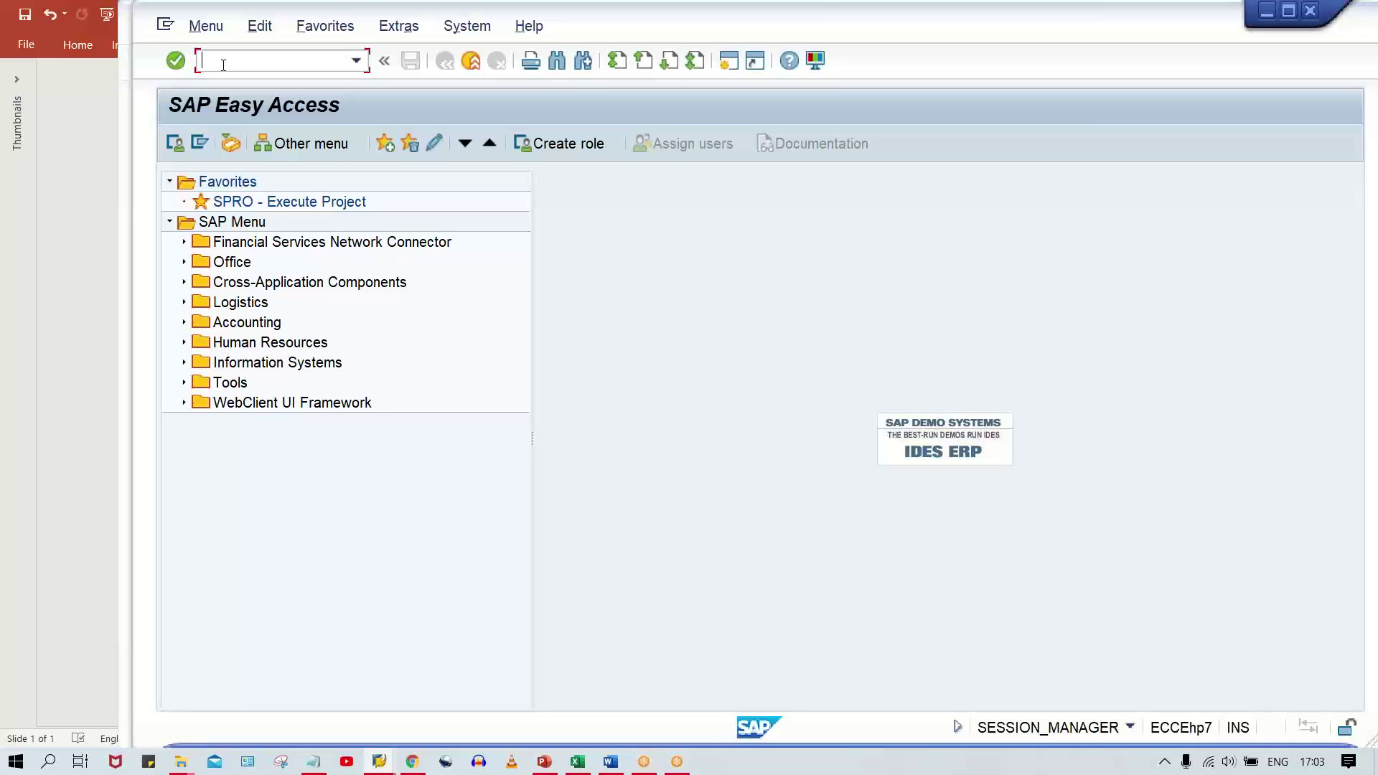
key("Caps_Lock")
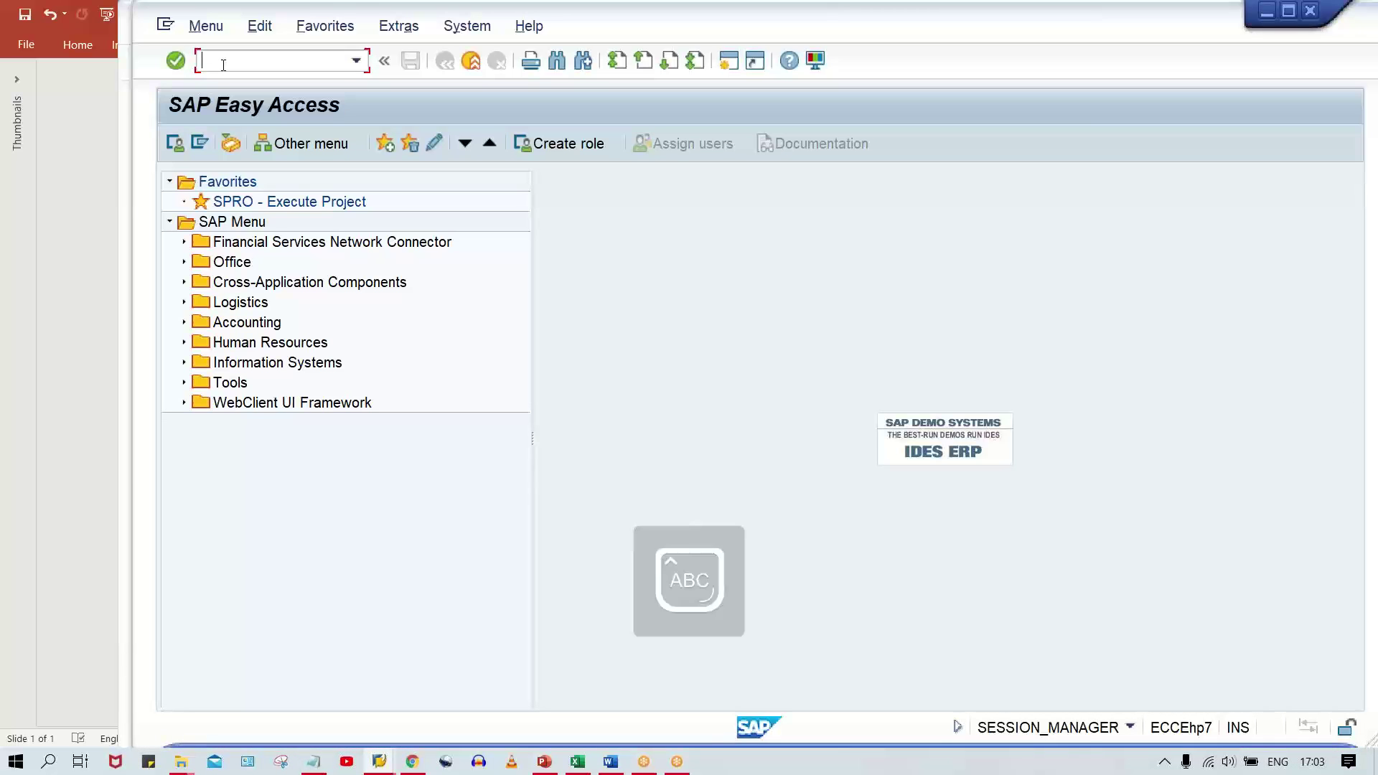
type("OBA4")
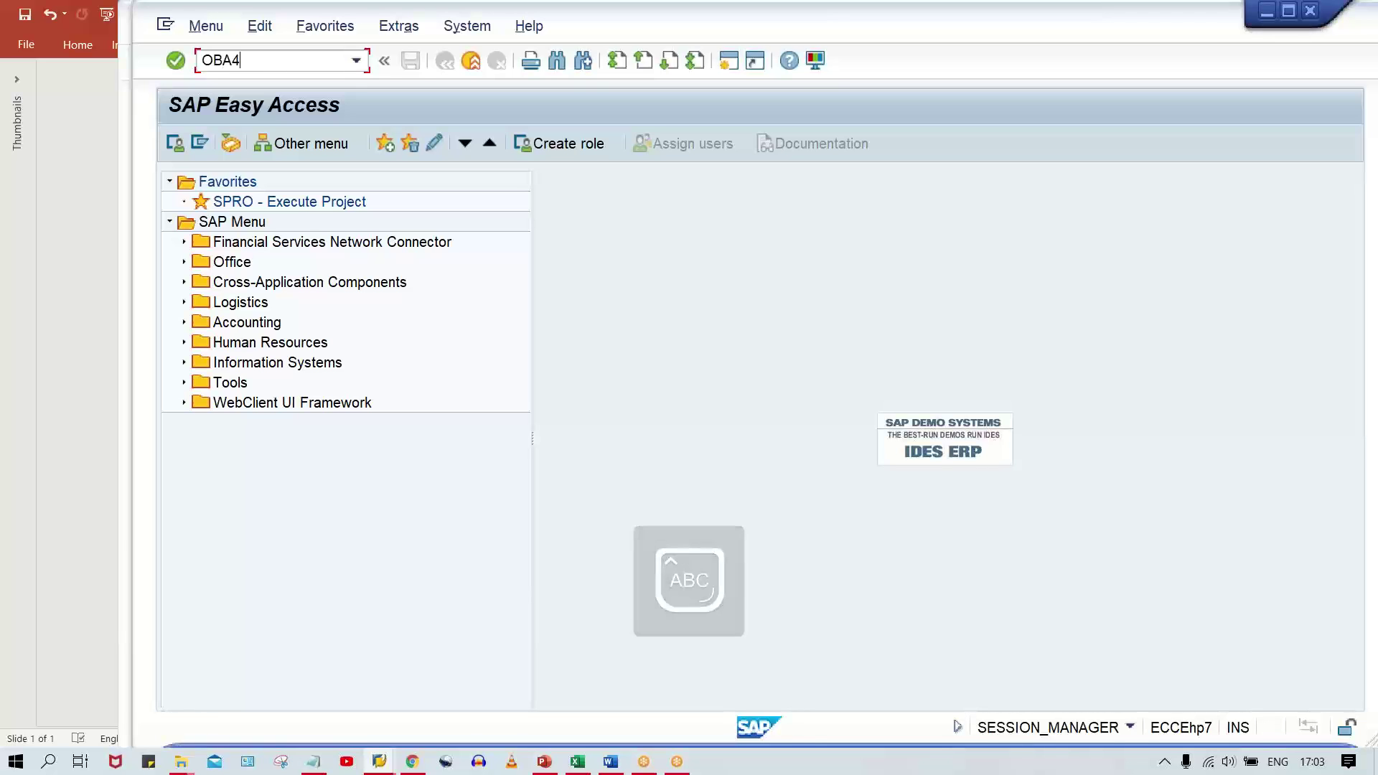
key("Return")
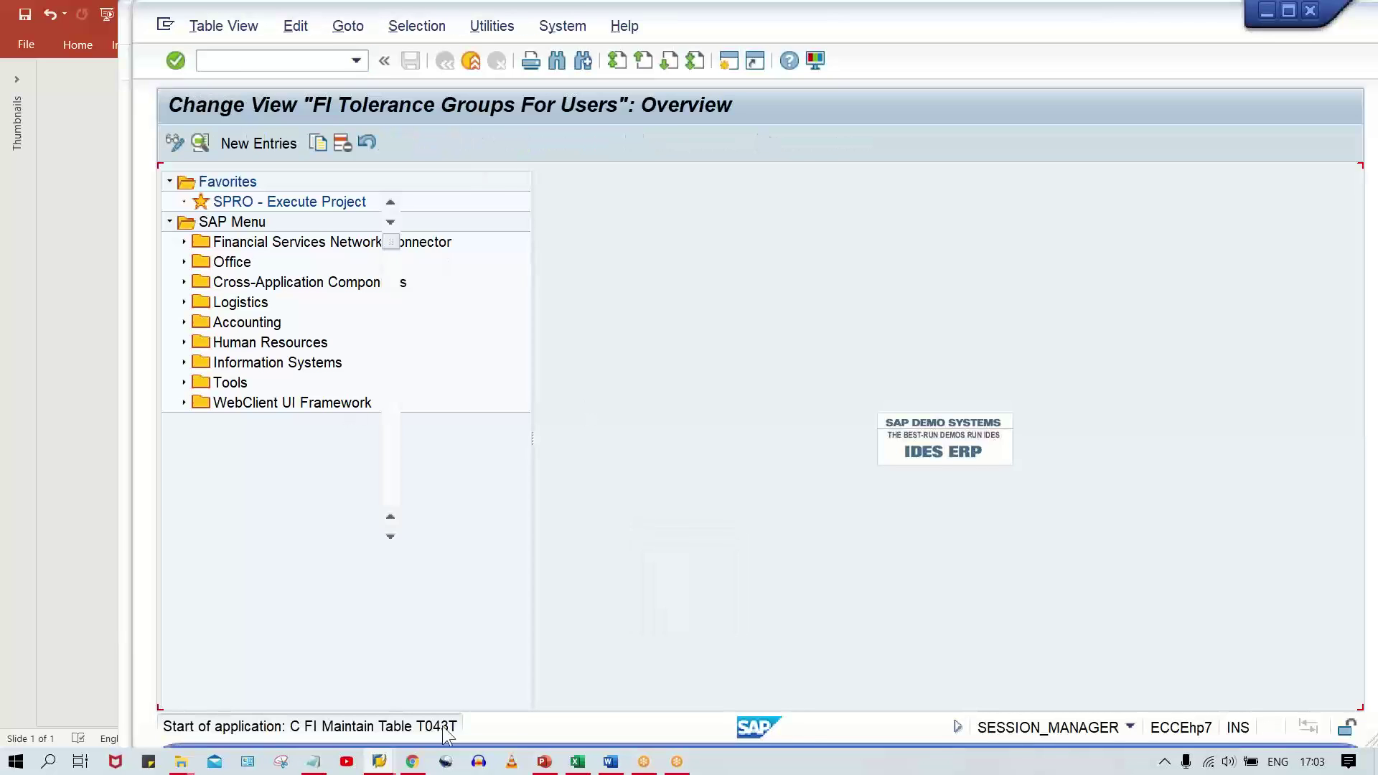
- Position the tolerance group list on company code TM00 and select its row
left_click(425, 613)
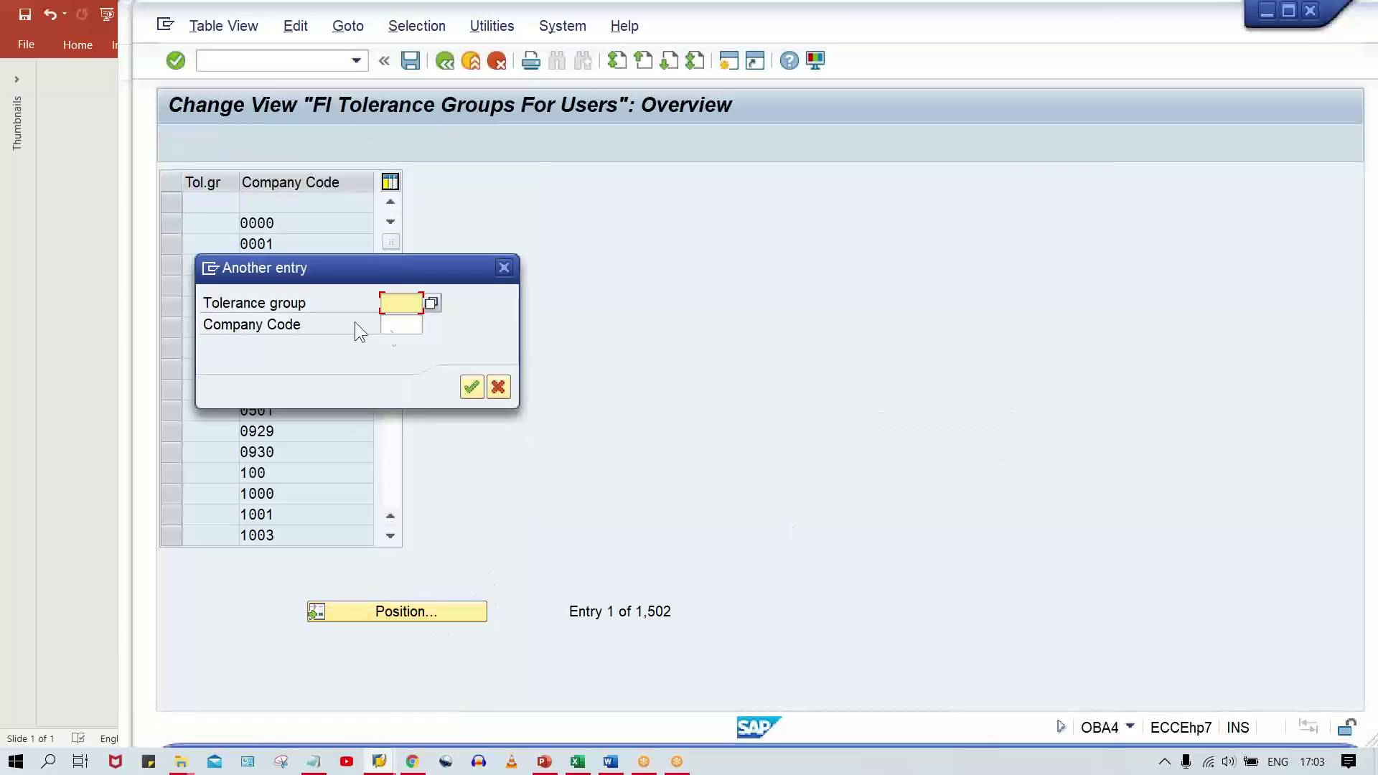
left_click(408, 326)
type("TM00")
key("Return")
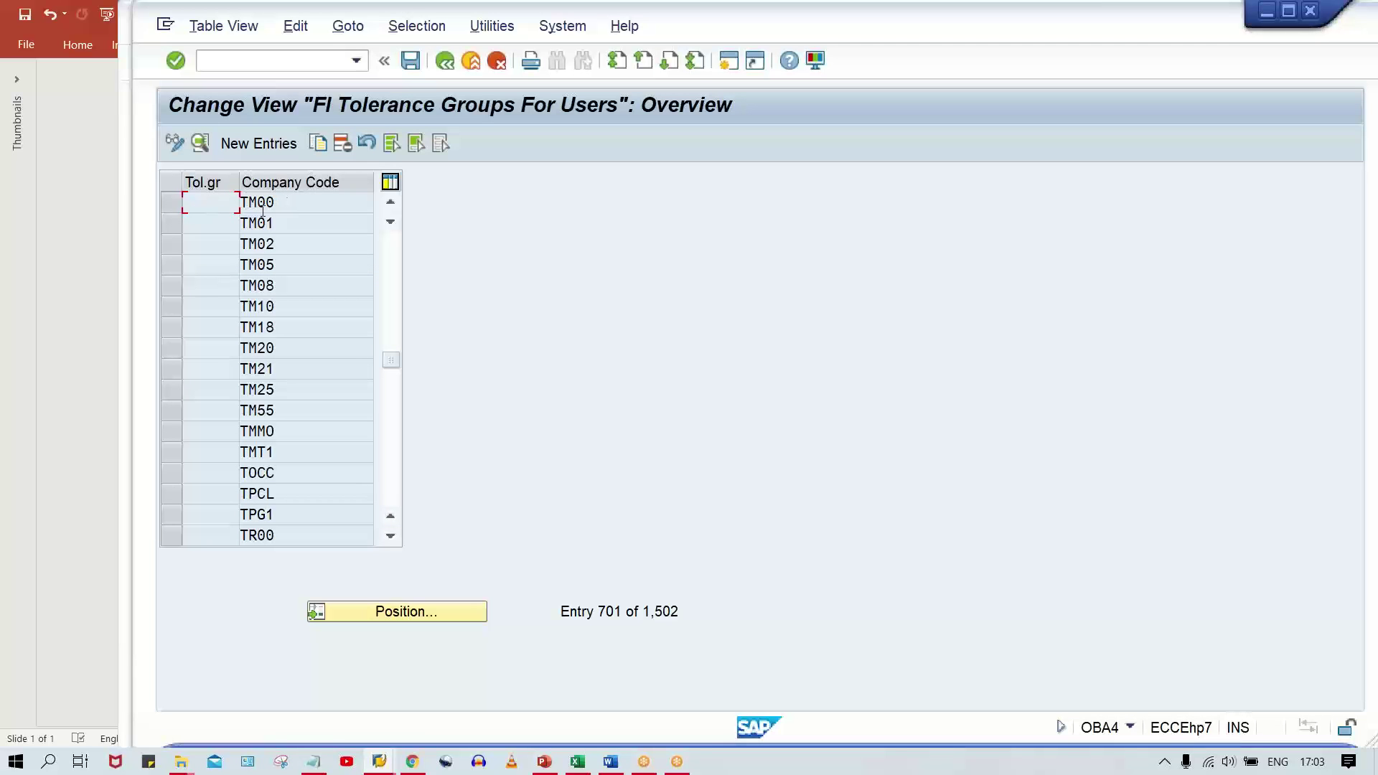
left_click(332, 206)
- Replace TM00's 200.00 Amount per document with 9,999,999,999.00 copied from Amount per open item
double_click(330, 205)
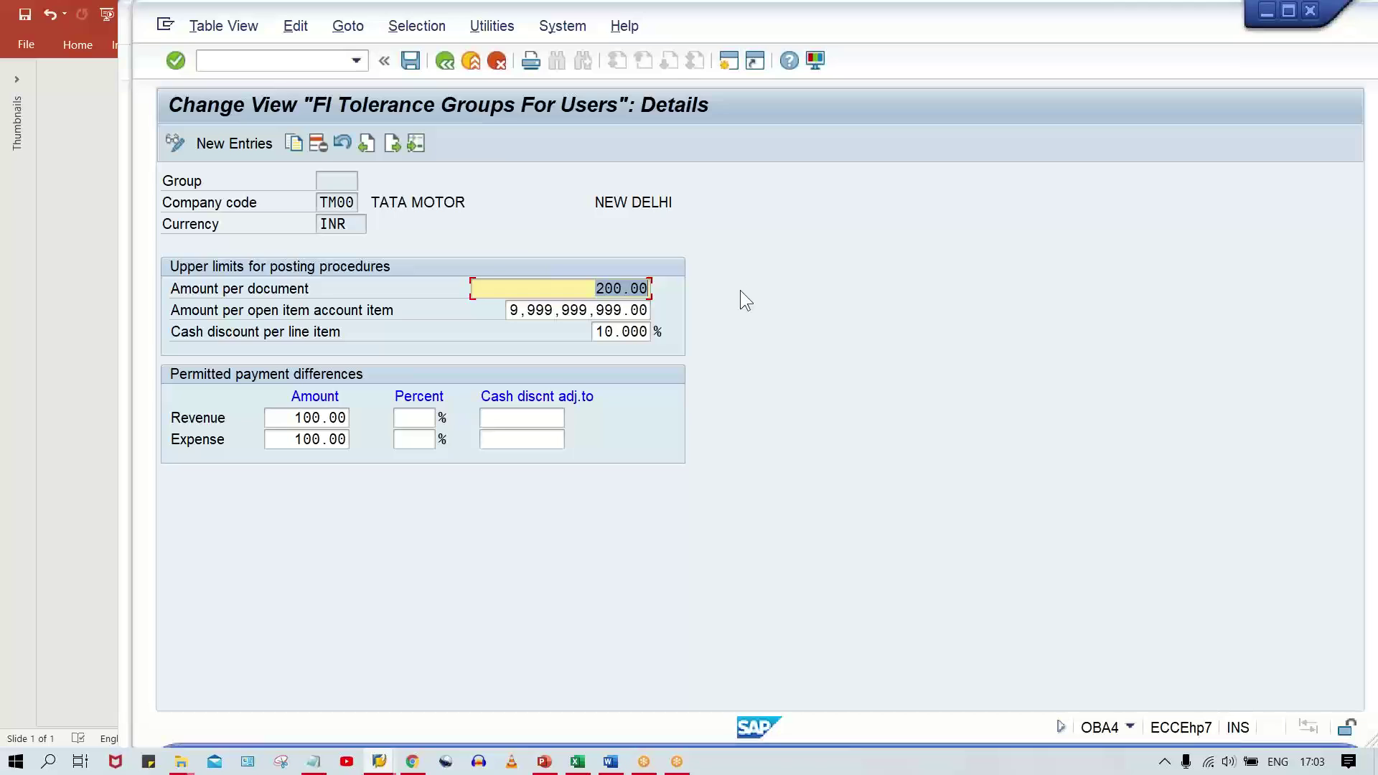
left_click(648, 290)
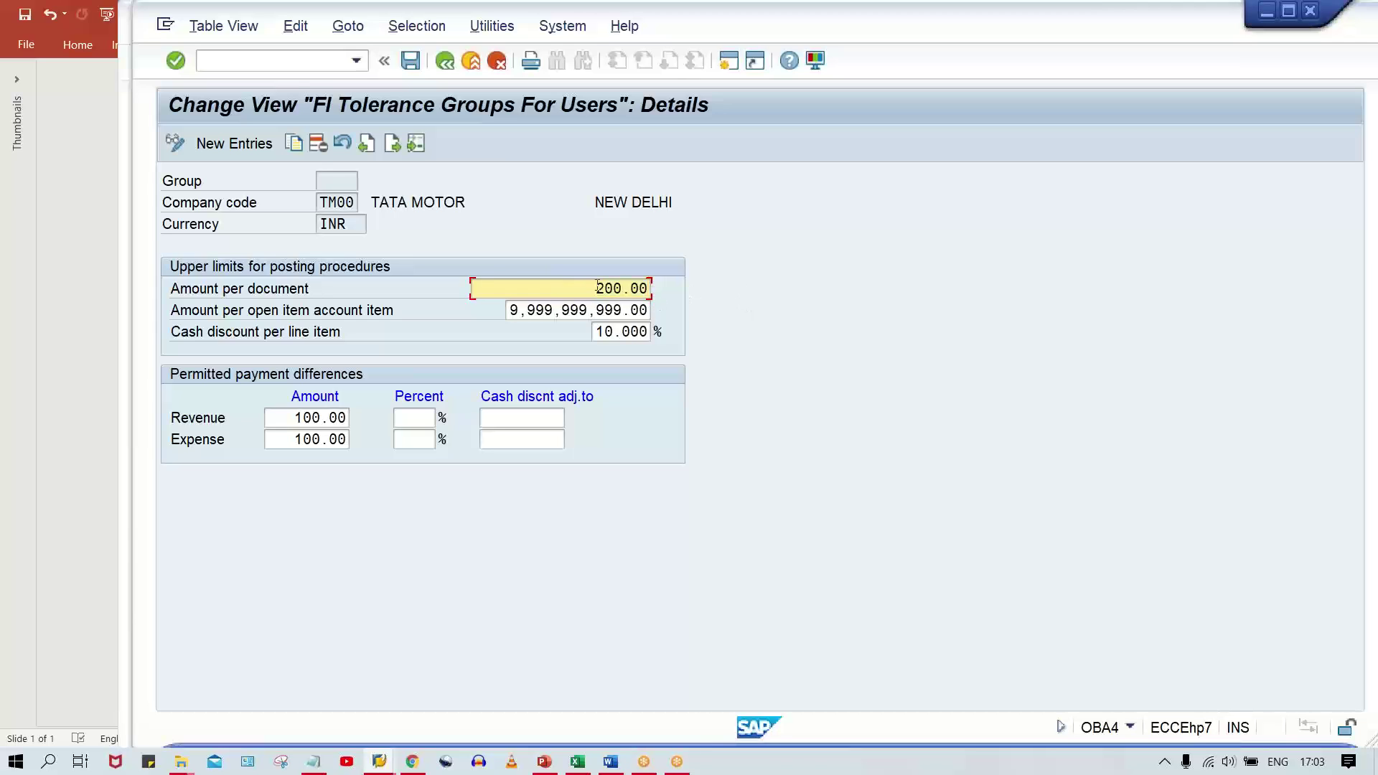
left_click_drag(598, 287, 899, 298)
left_click(544, 310)
double_click(543, 310)
key("ctrl+c")
left_click_drag(595, 288, 817, 287)
key("ctrl+v")
- Save the tolerance group change and confirm the customizing request
left_click_drag(474, 288, 649, 287)
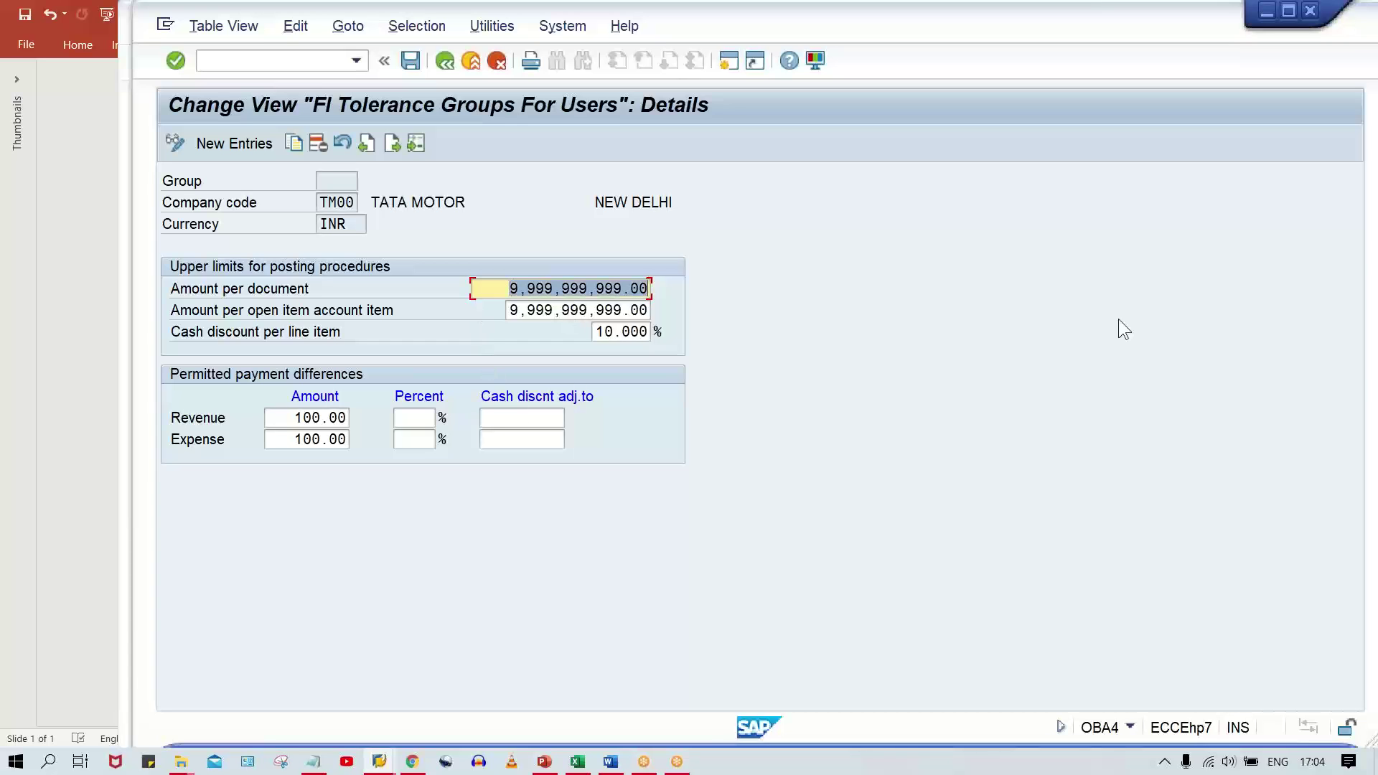
key("ctrl+s")
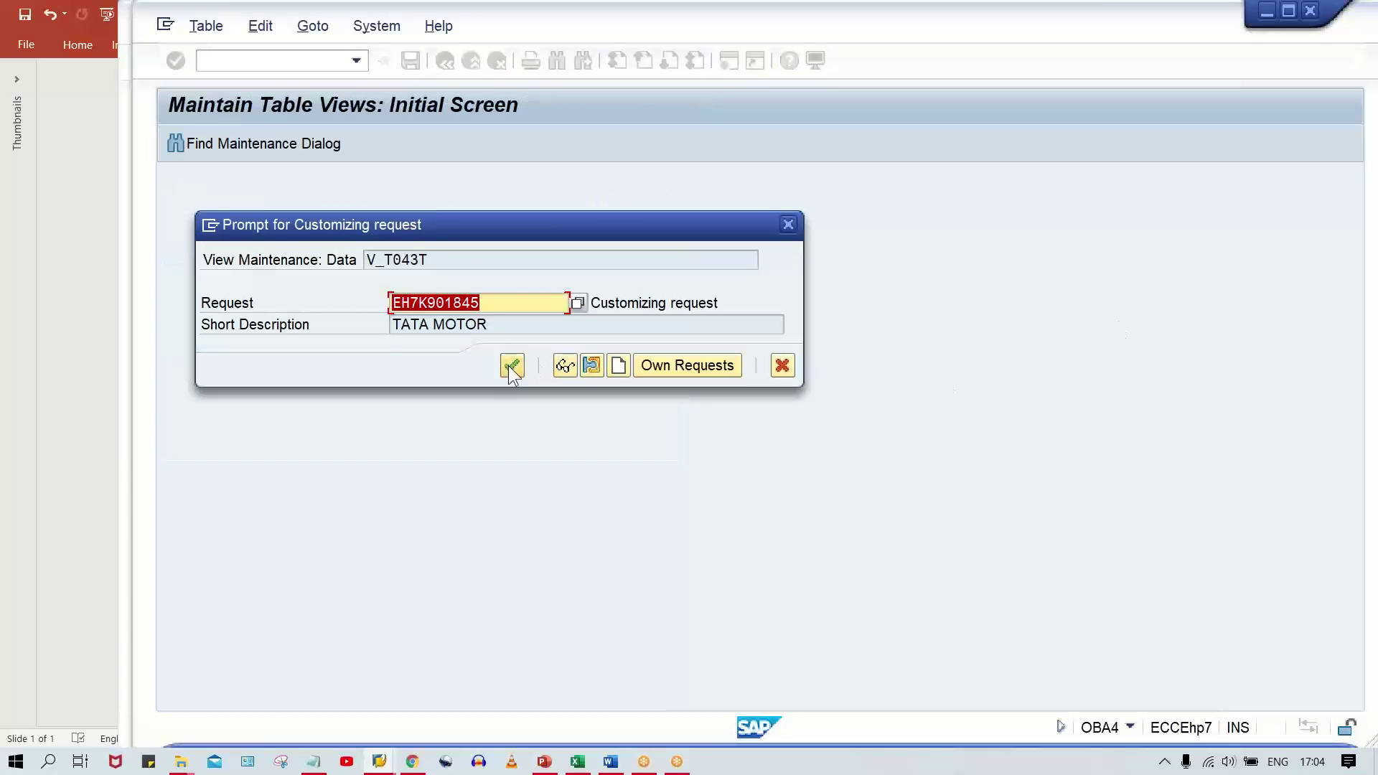
left_click(511, 367)
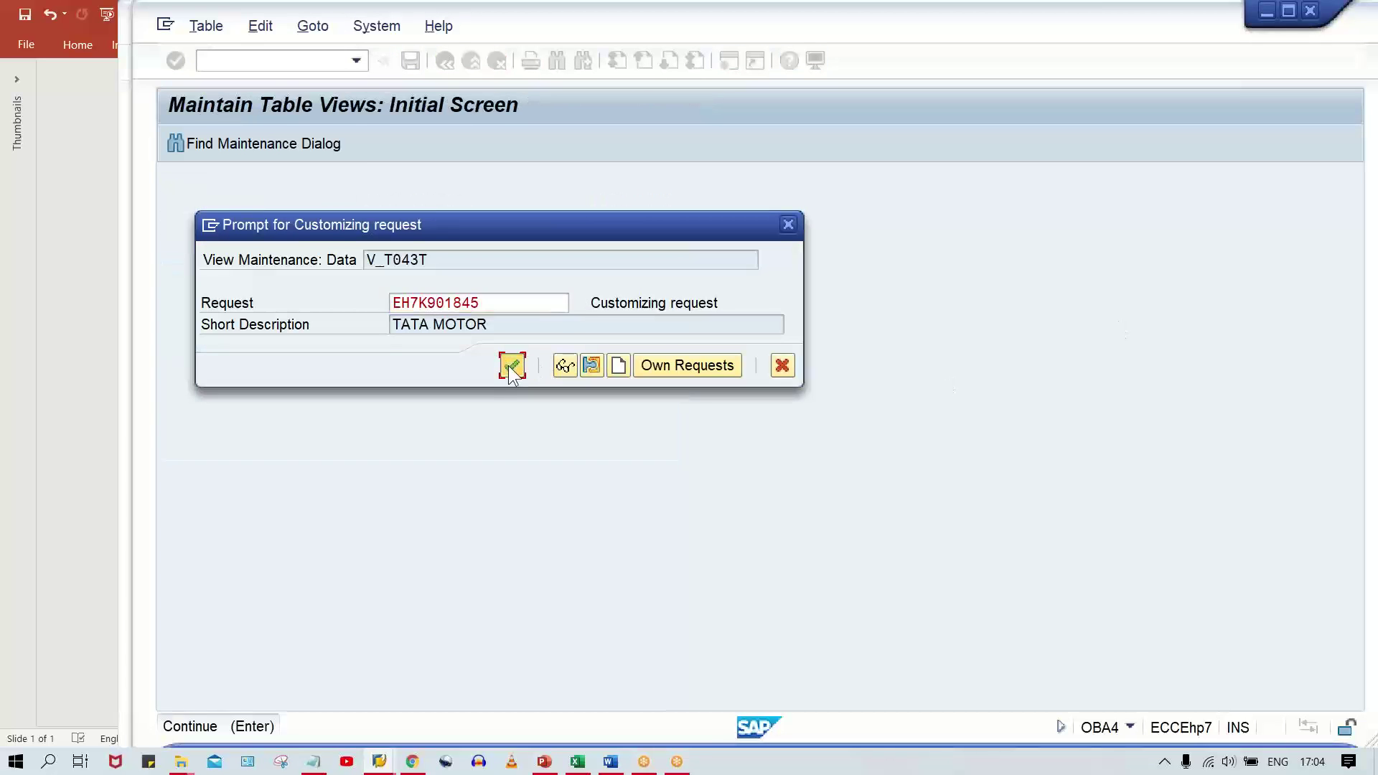
- Return to the Enter G/L Account Document window and retry; the INR 200.00 error persists
left_click(379, 761)
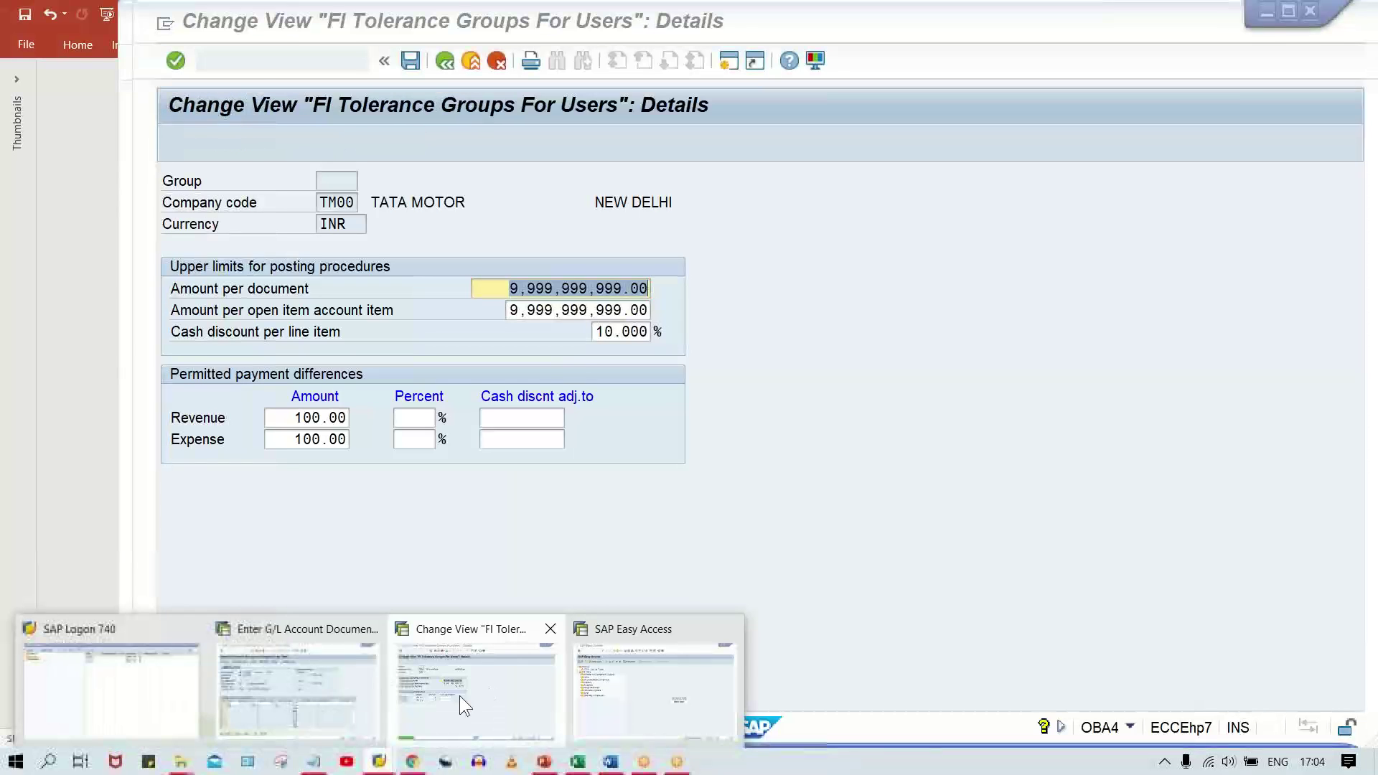
left_click(300, 696)
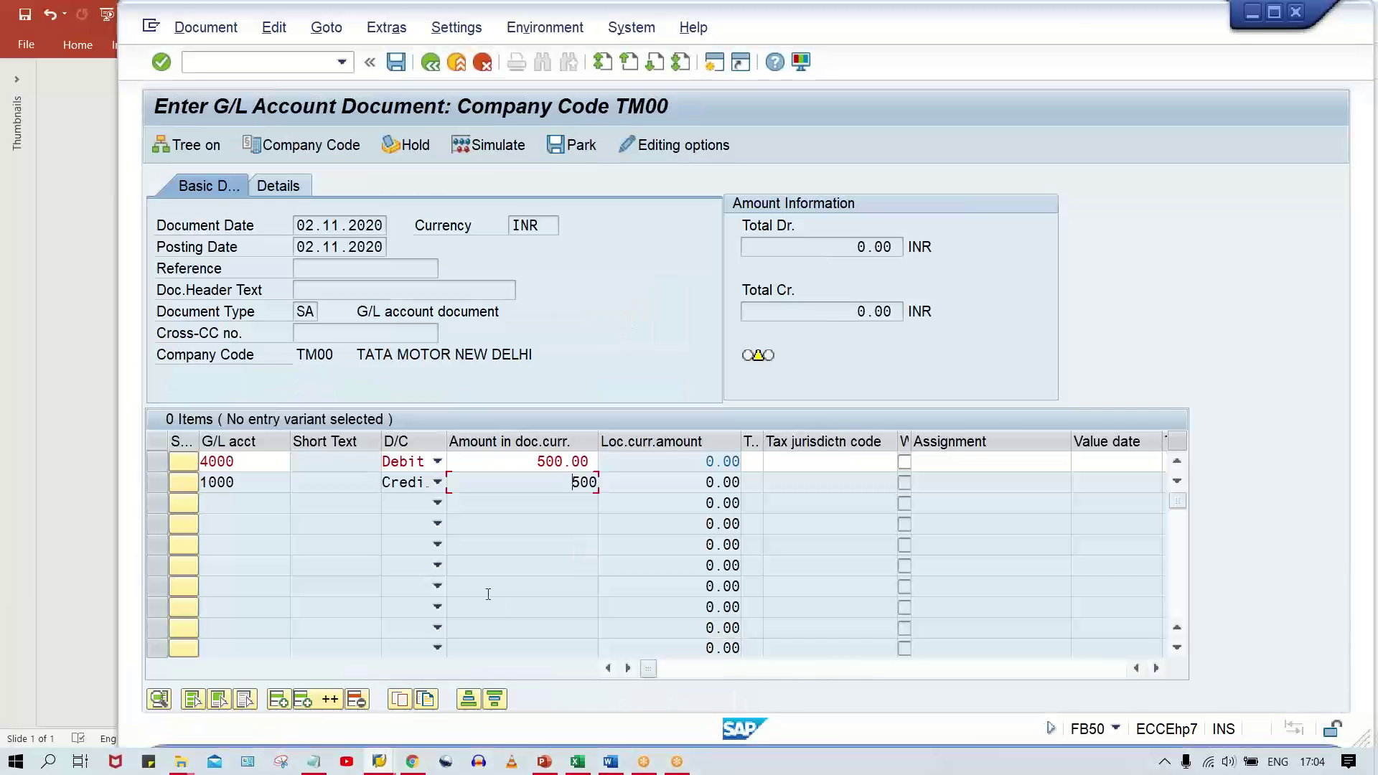
left_click(491, 461)
key("Return")
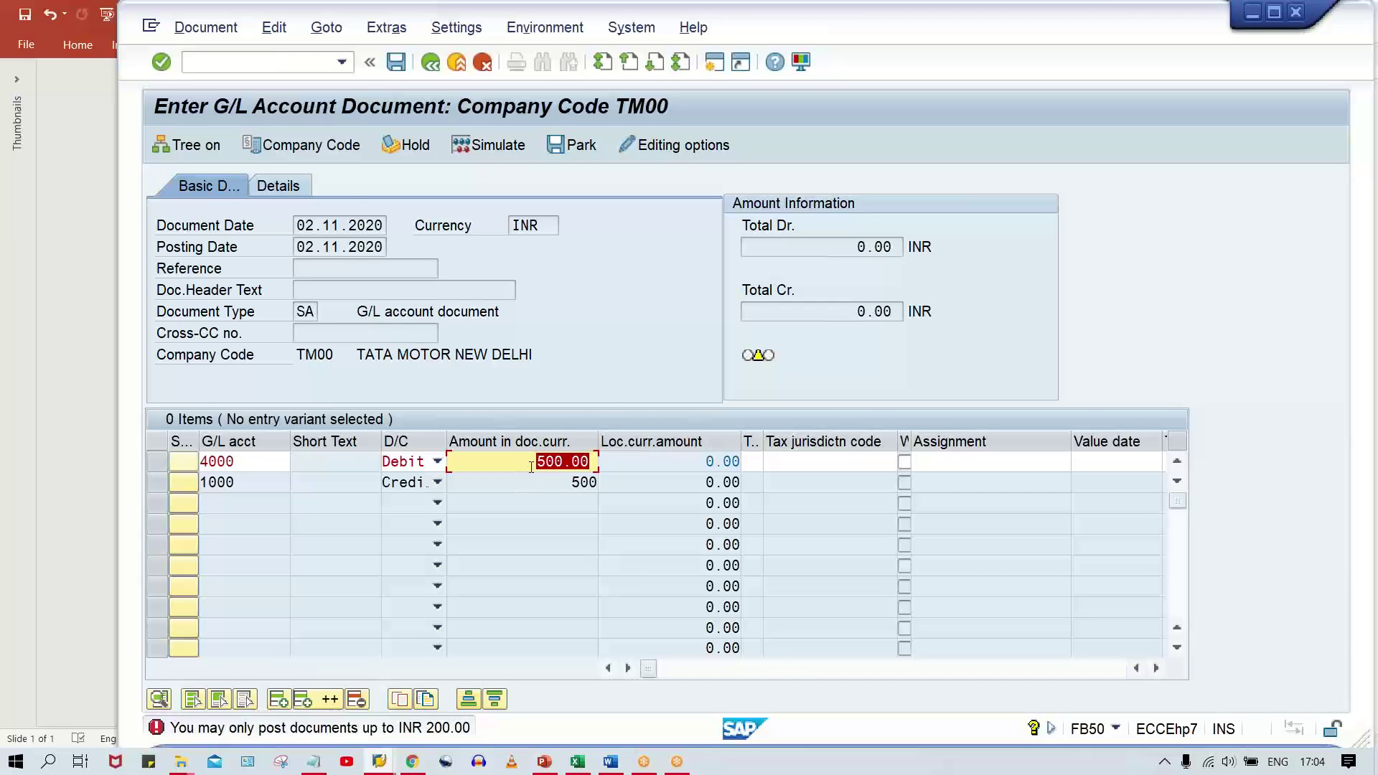
- Restart FB50 from recent transactions with document date 02.11.2020
left_click(342, 60)
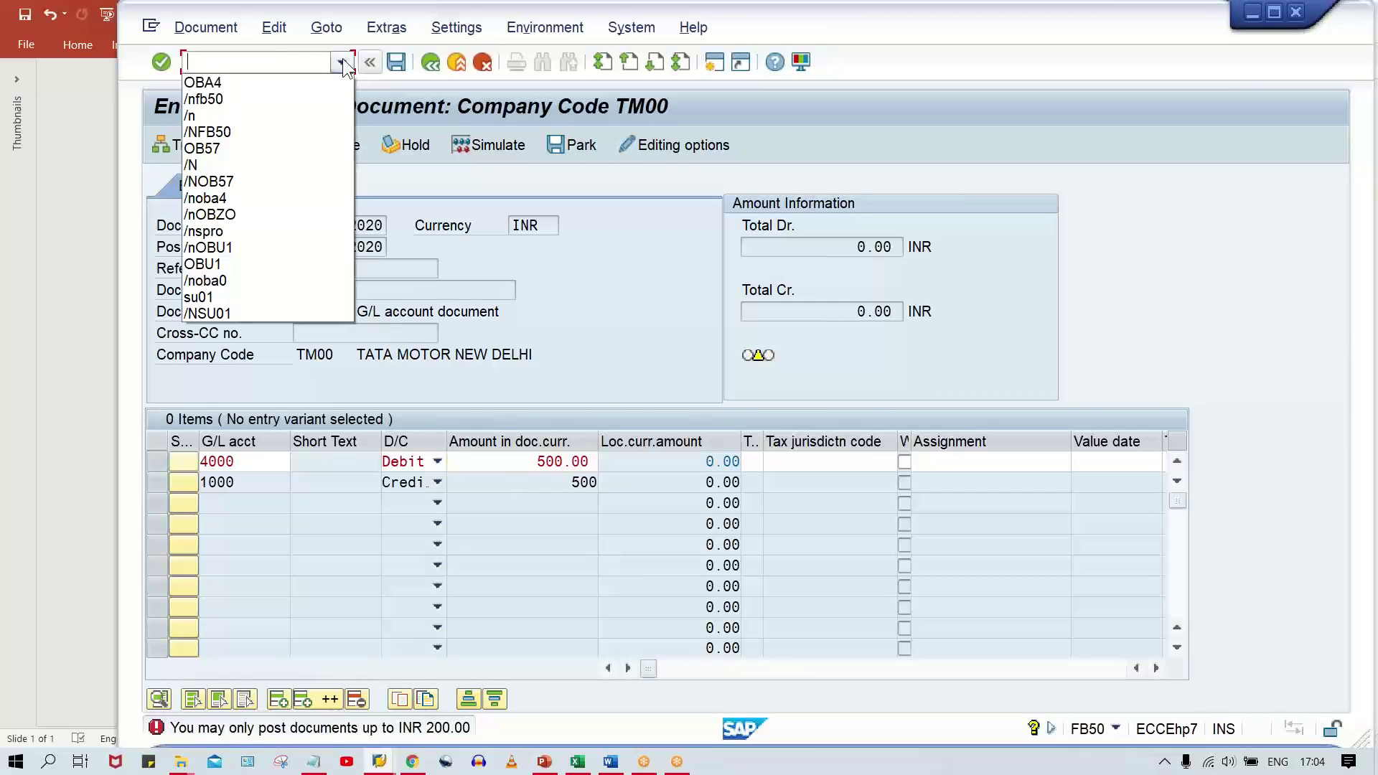
left_click(301, 98)
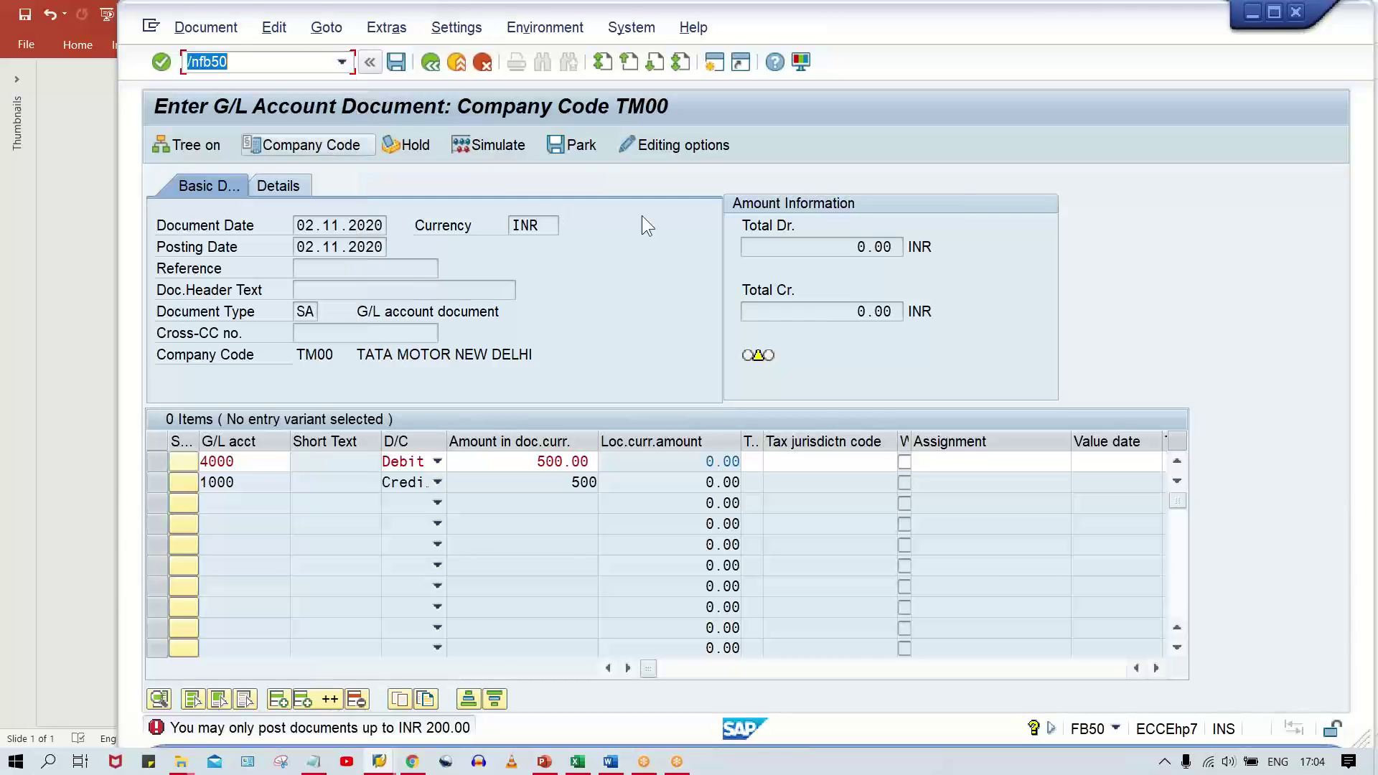
key("Return")
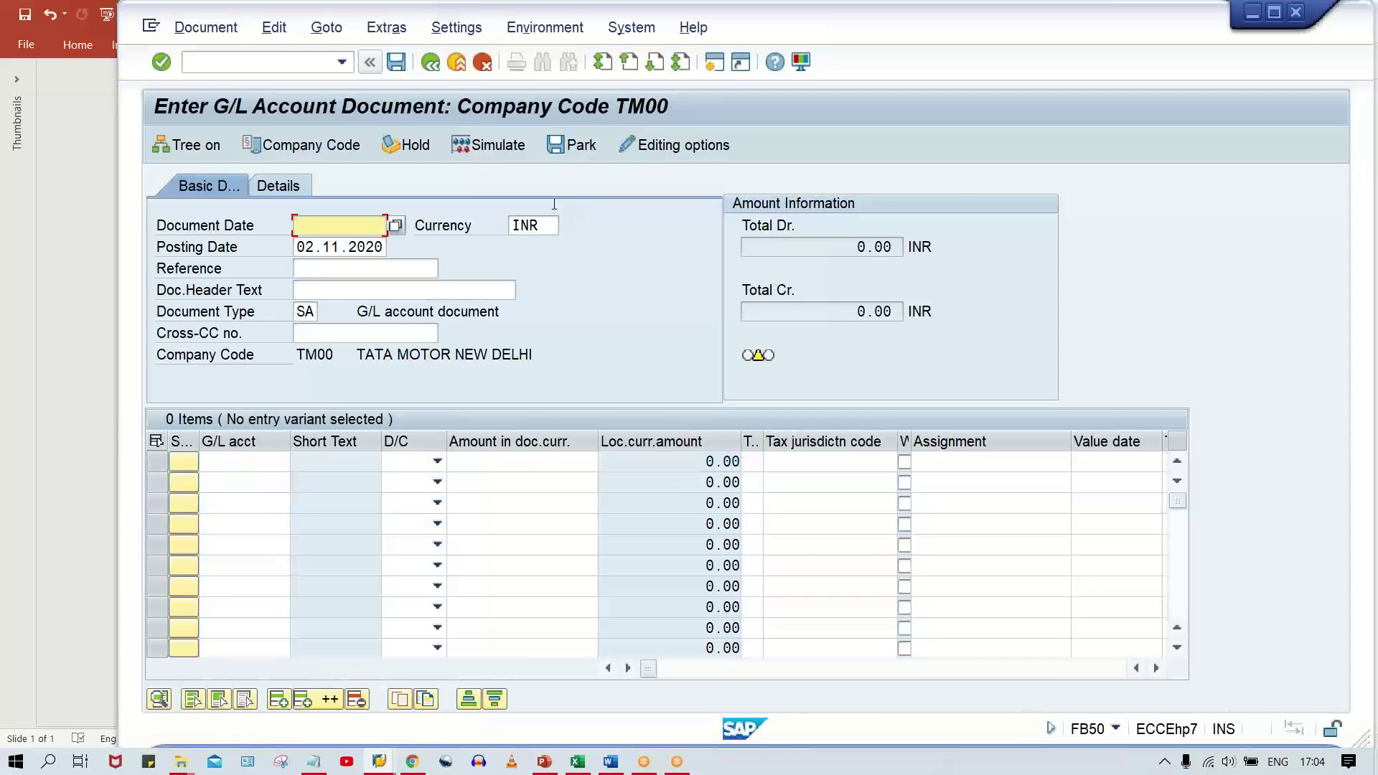
left_click(338, 225)
left_click(354, 246)
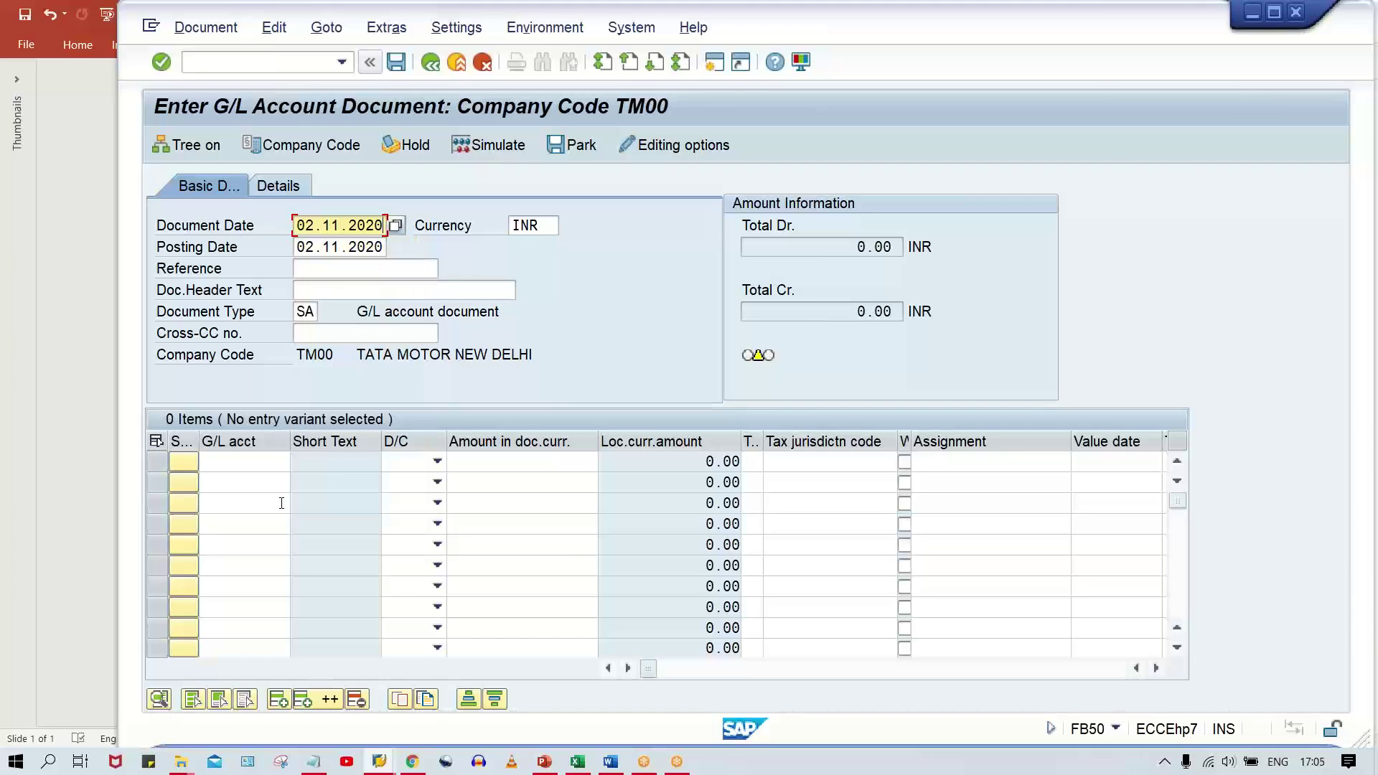
- Enter the first line as account 4000, Debit, amount 500
left_click(242, 463)
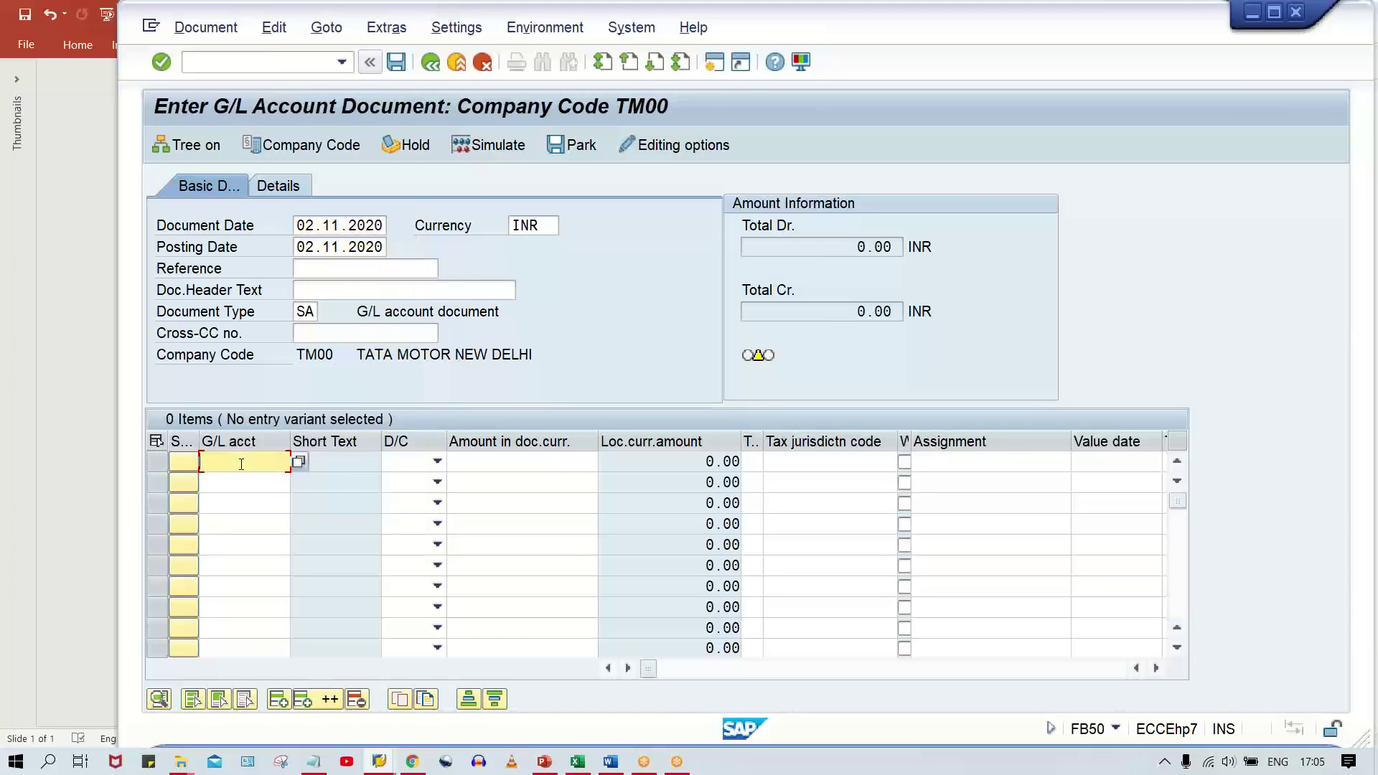
left_click(242, 463)
key("Down")
key("Return")
key("Tab")
key("Down")
key("Tab")
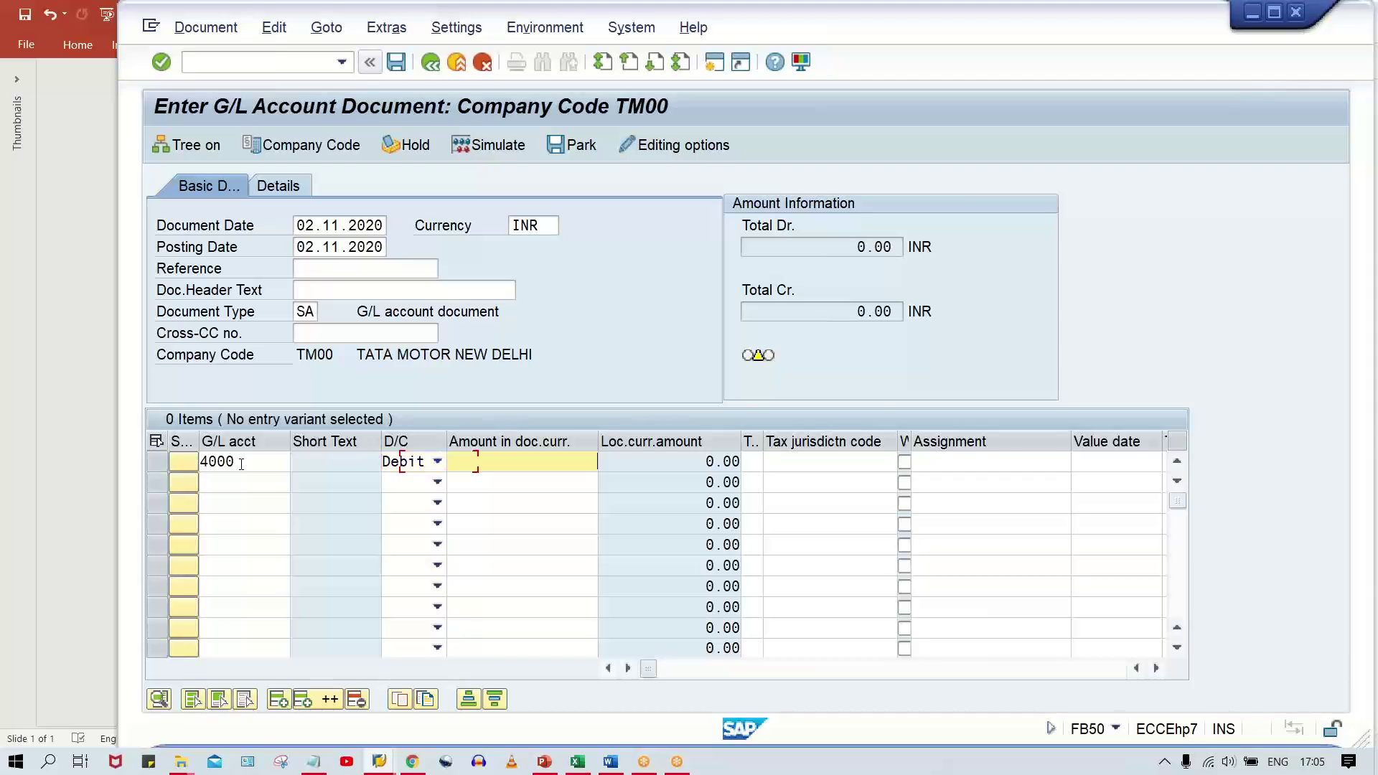
type("500")
- Enter the second line as account 1000, Credit, 500, then validate and post the document
key("shift+Tab")
key("shift+Tab")
key("Down")
type("1000")
key("Tab")
key("Down")
key("Tab")
type("500")
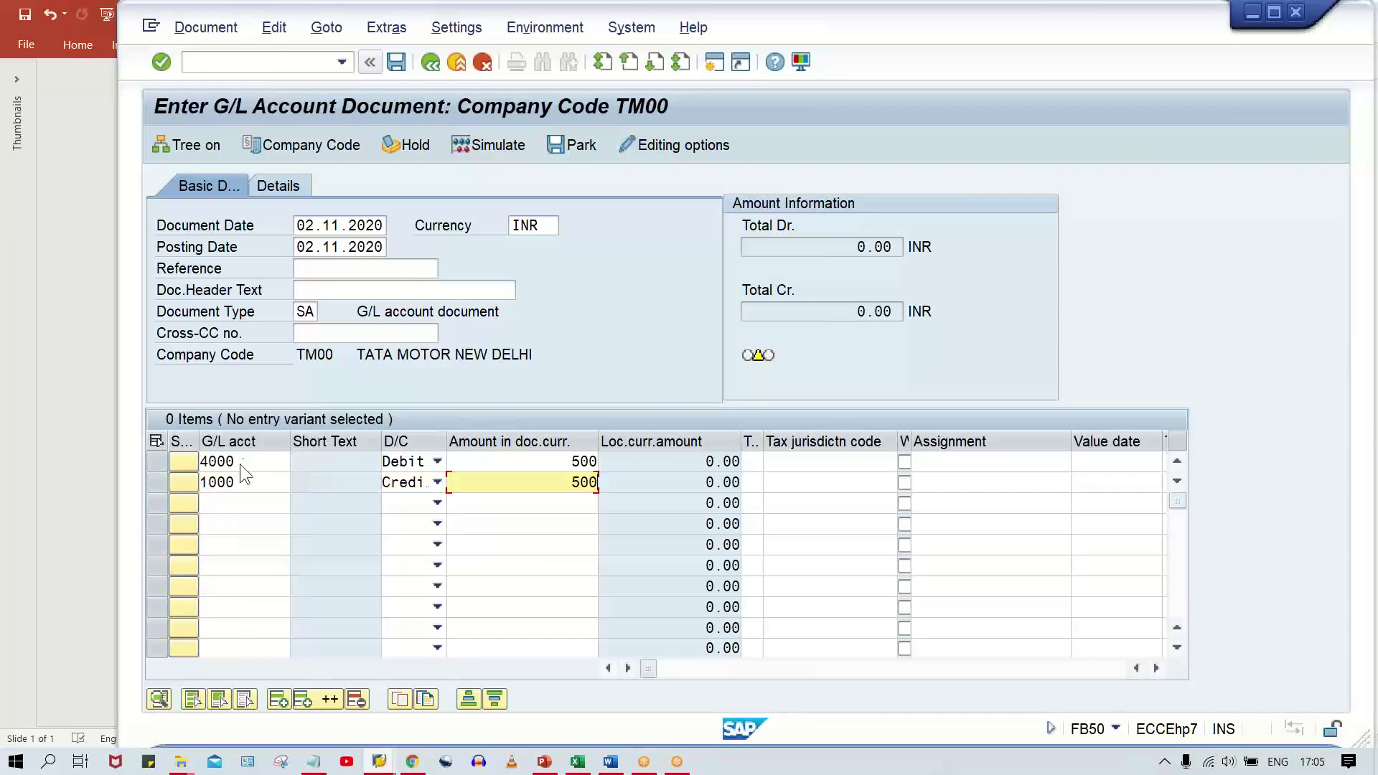
key("Return")
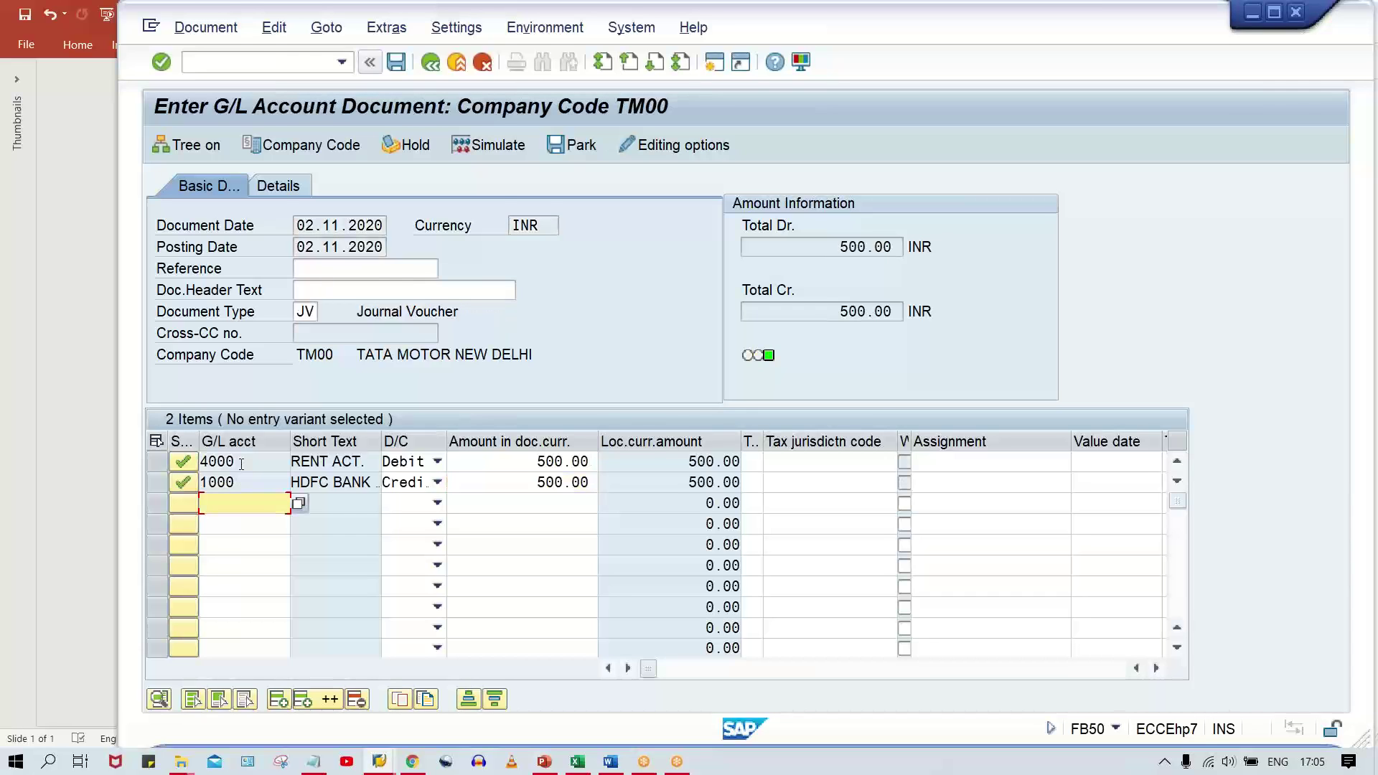
key("ctrl+s")
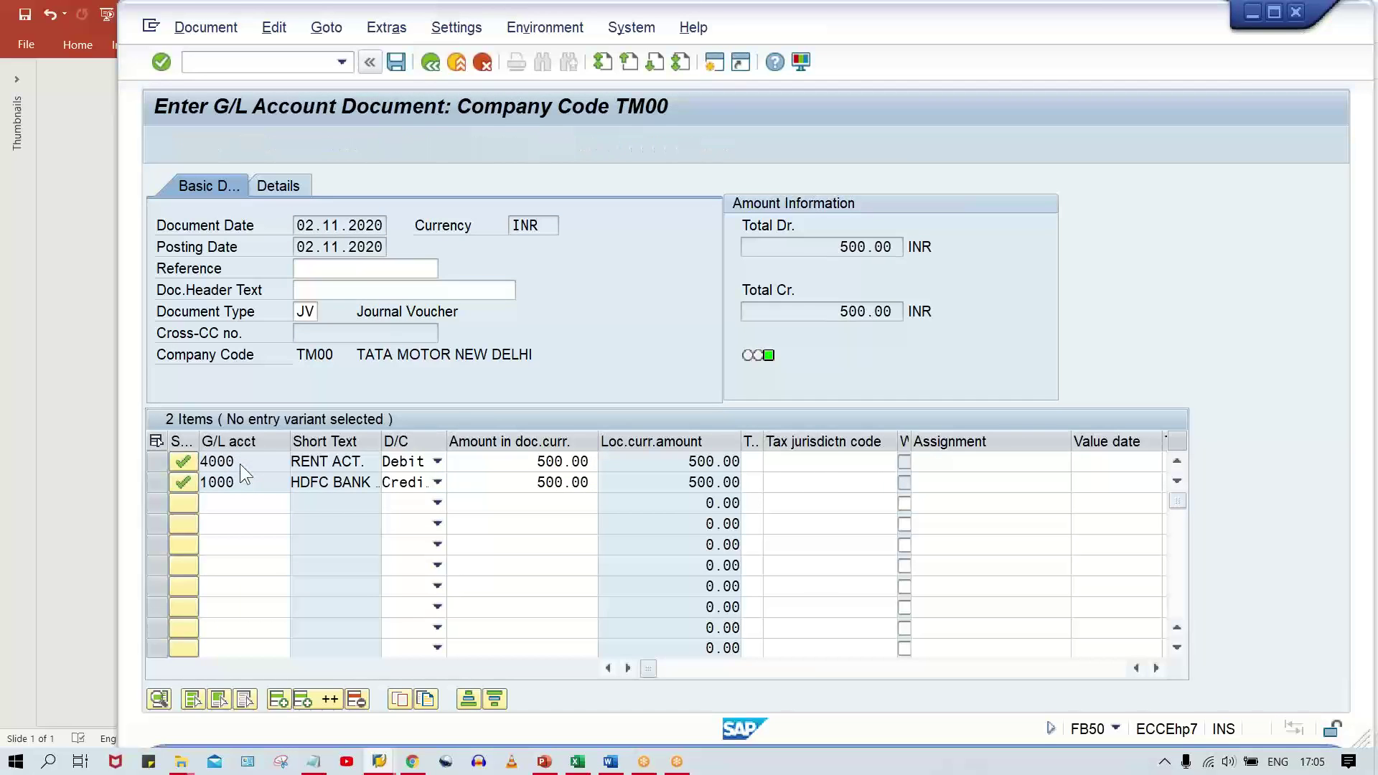